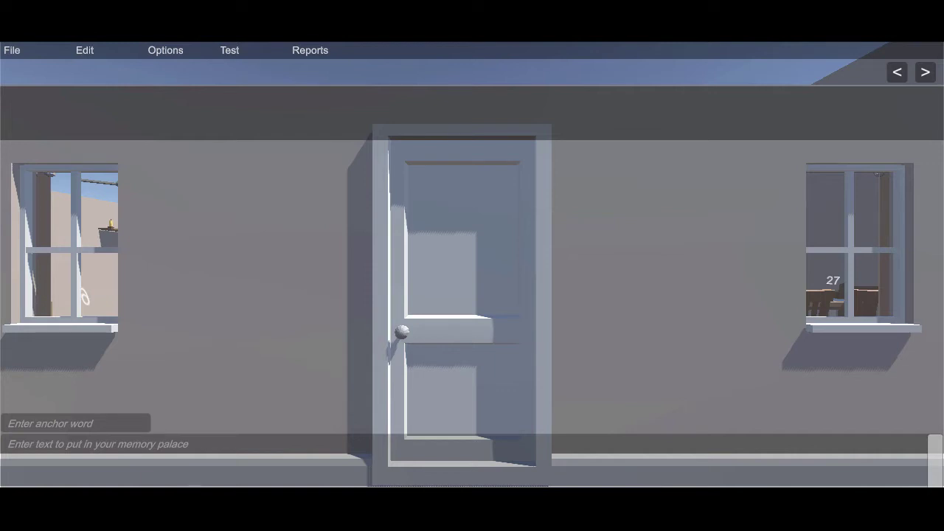
- Look over the front wall of the house on both sides of the front door
drag(605, 262, 544, 263)
drag(716, 295, 638, 296)
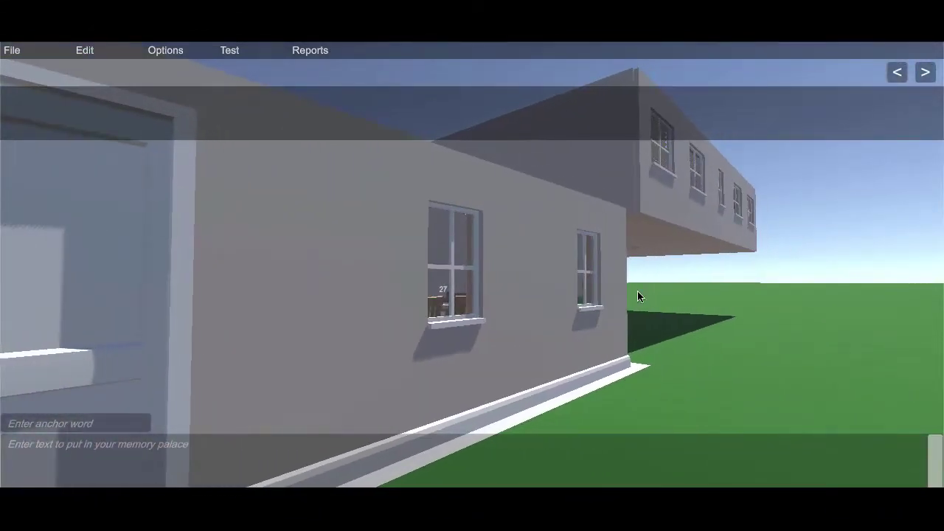
drag(529, 299, 673, 294)
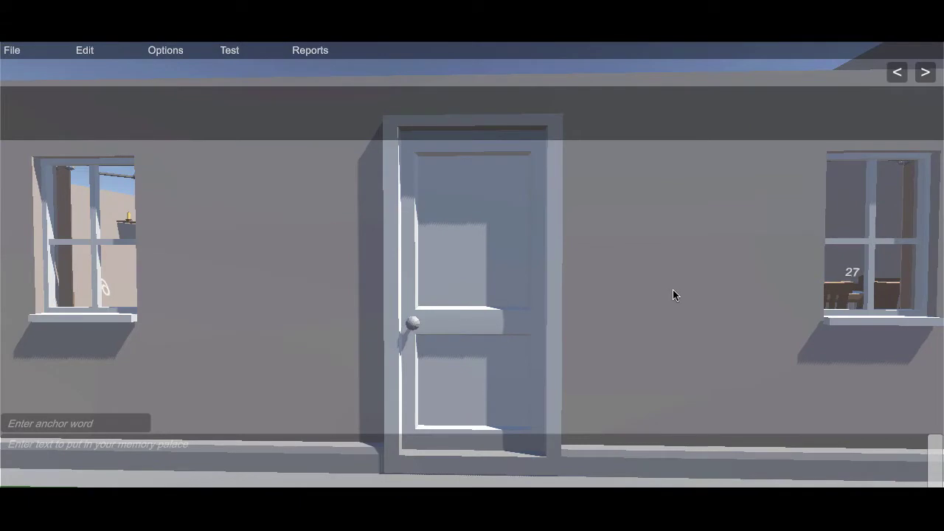
- Tour the entrance hall and living room to examine numbered locations 1 to 10 and their furniture
key(Right)
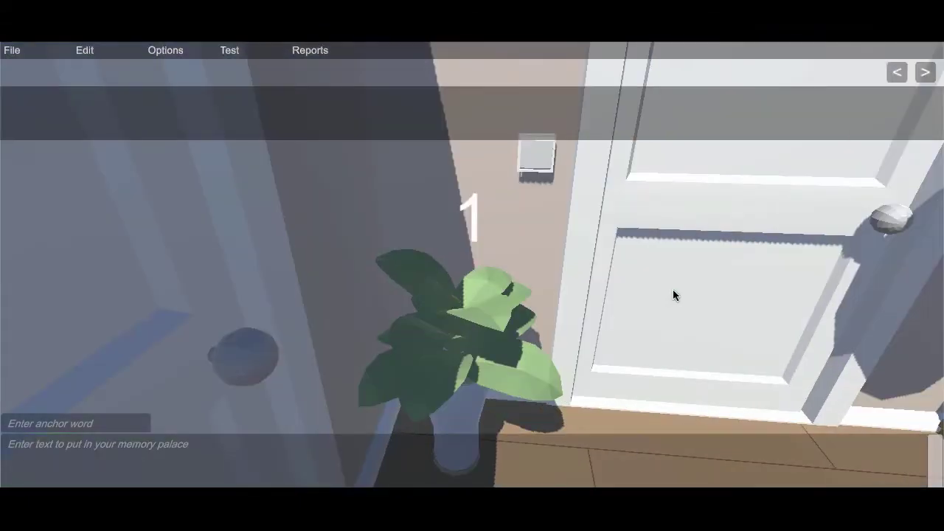
key(Right)
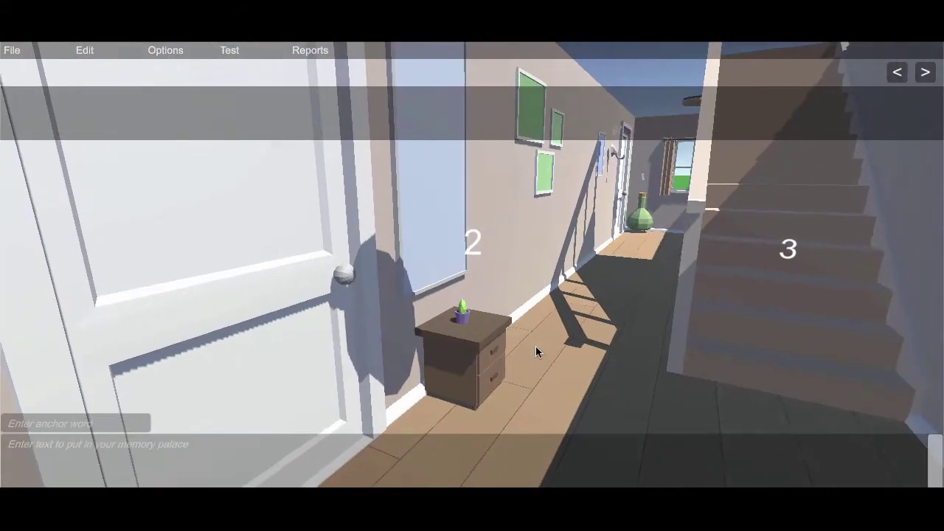
key(Right)
key(Right)
key(Right)
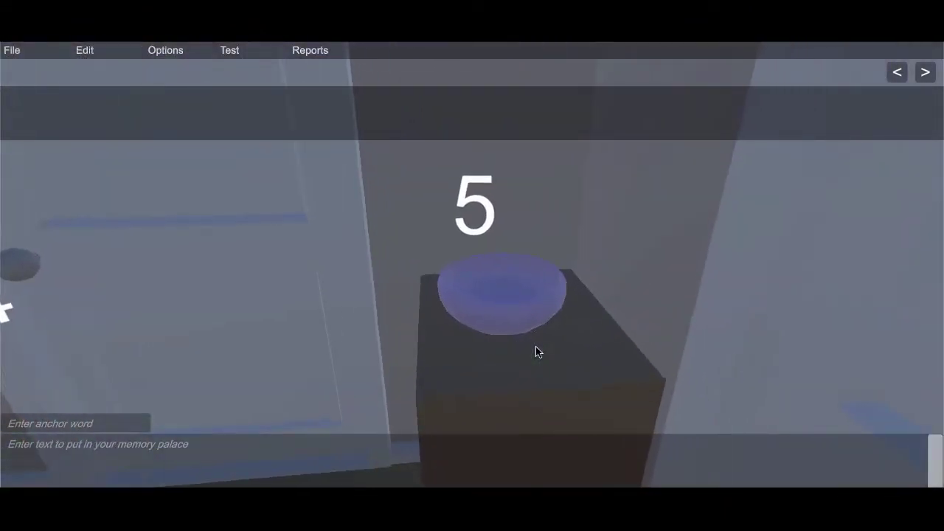
key(Right)
key(Right)
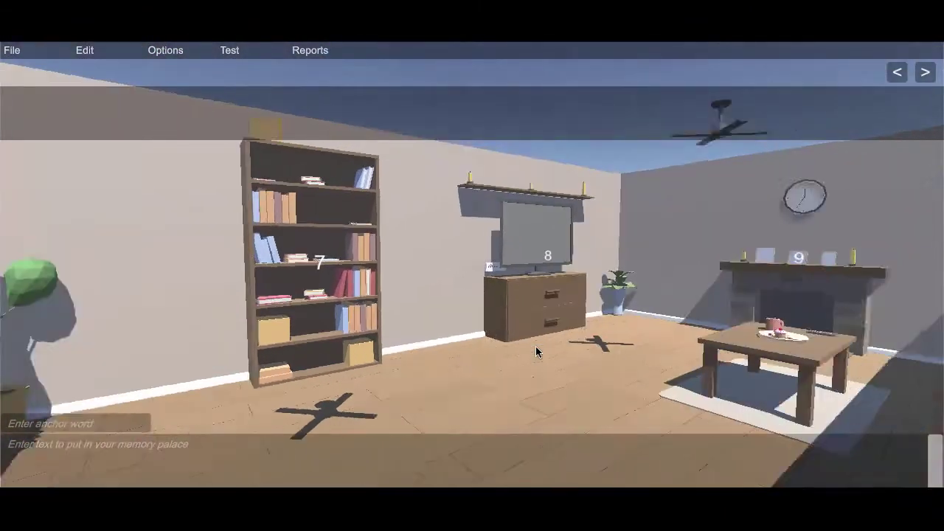
key(Right)
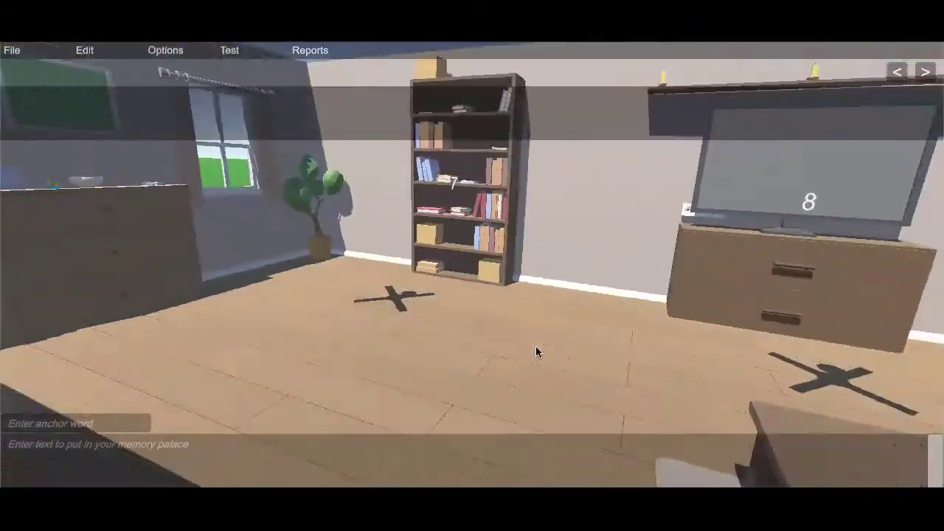
key(Right)
key(Right)
key(Right)
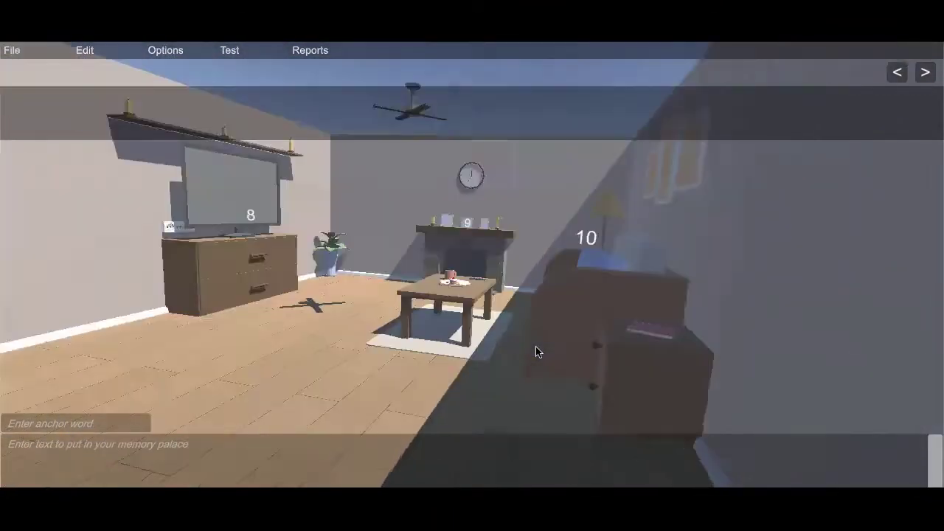
key(Right)
key(Right)
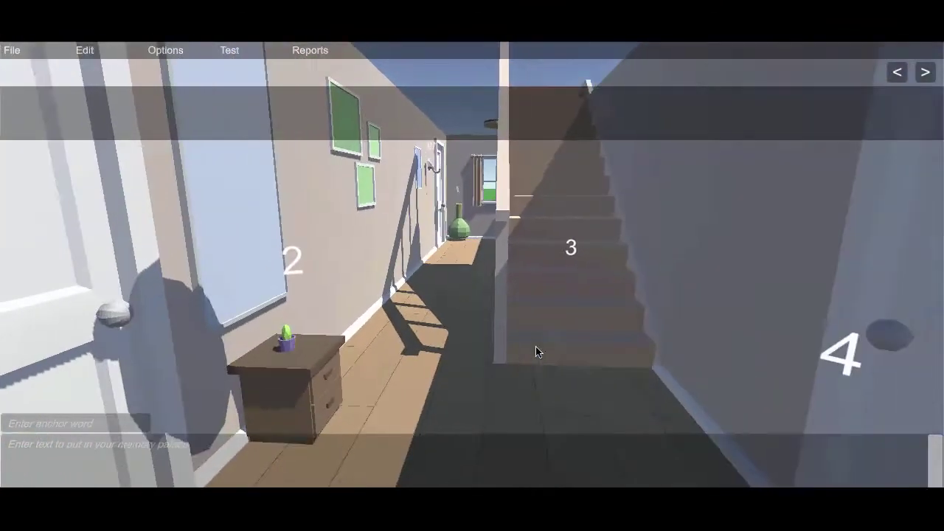
key(Right)
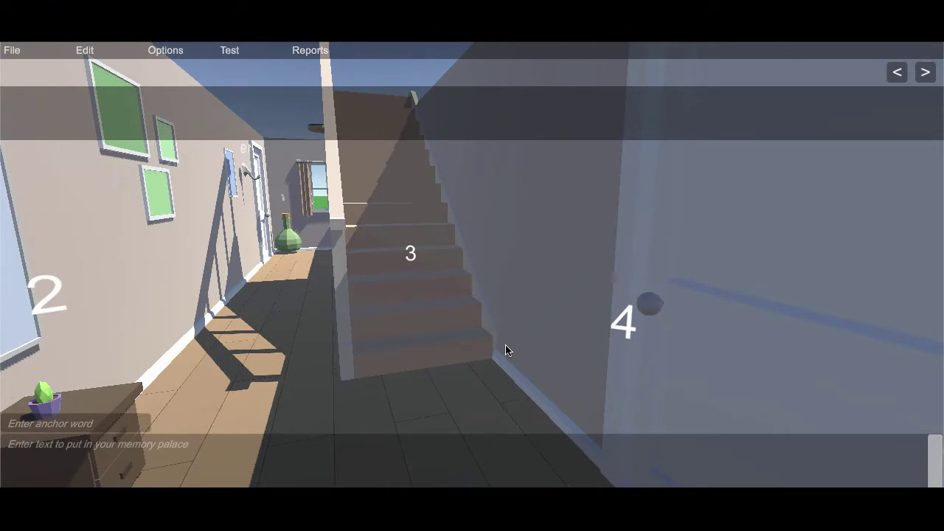
- Return outside the house and face the front door
key(Down)
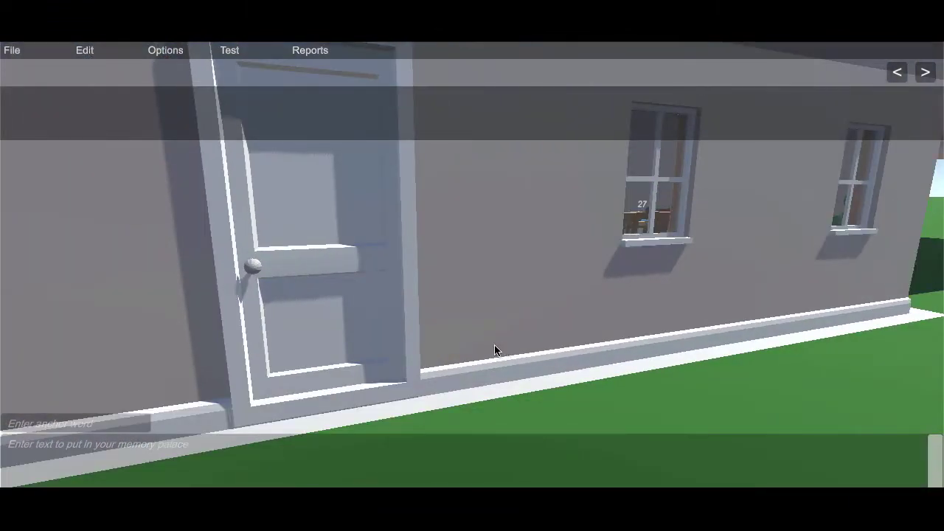
key(Right)
key(Left)
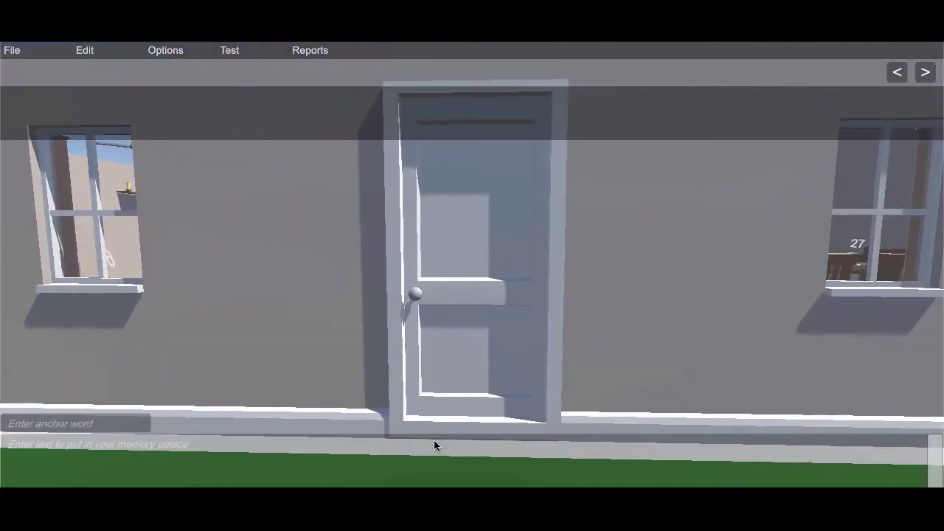
key(Right)
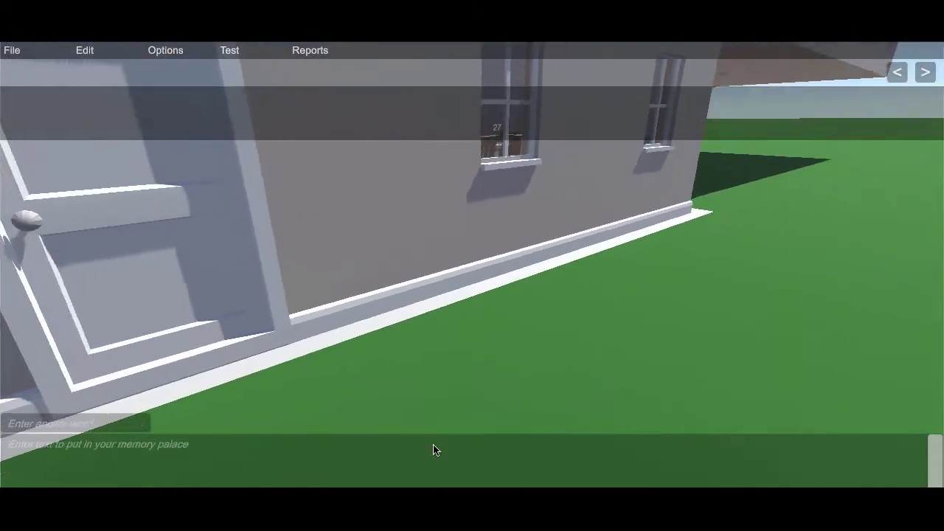
key(Left)
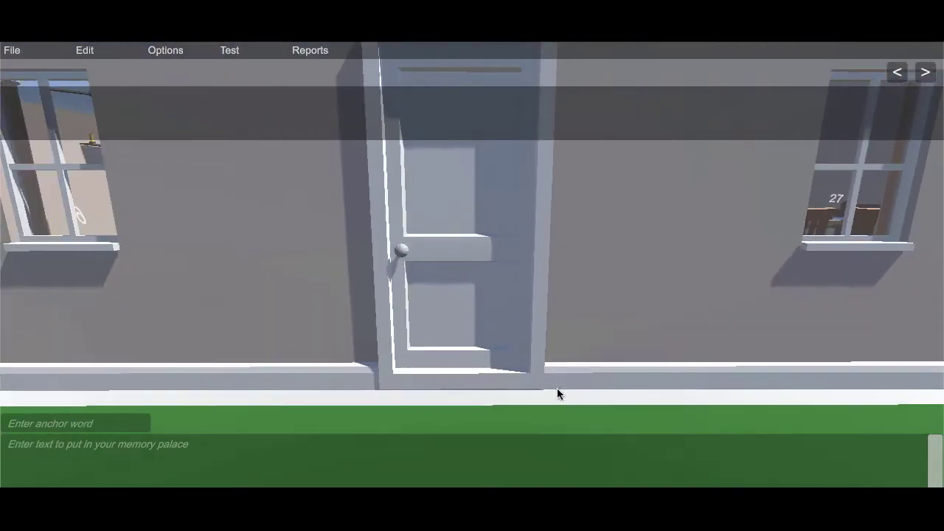
- Fill the memory palace text with a sentence giving the first name, origin england, the birth year and birthplace manchester
click(361, 474)
text(m)
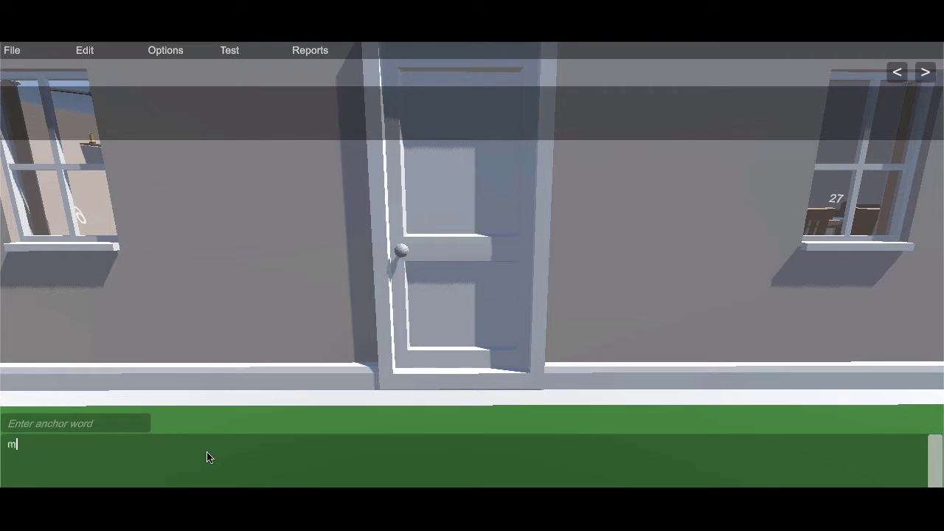
text(y name is martin and im)
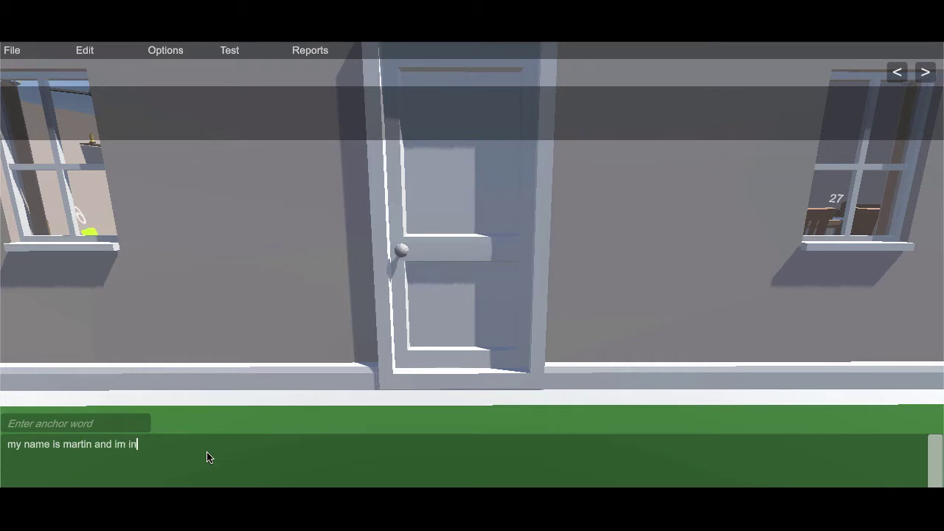
text( from england i was born in 1981)
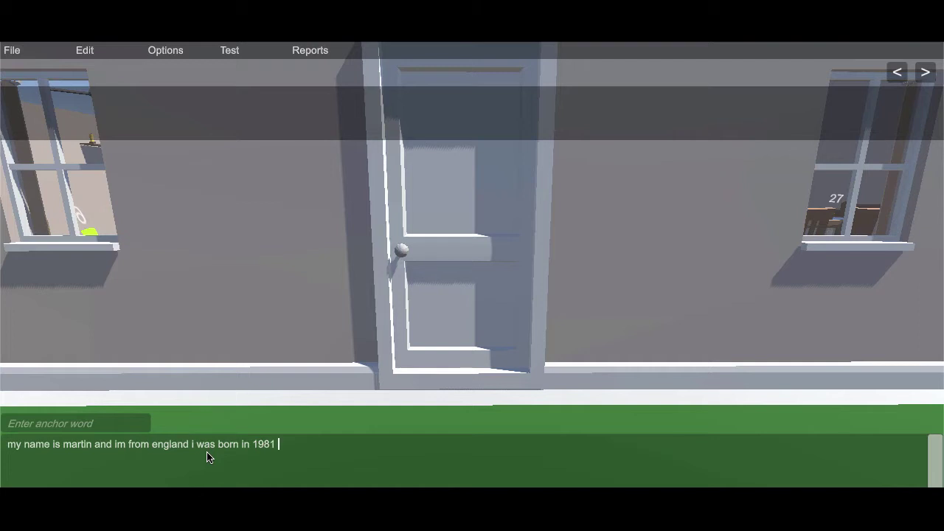
text(manchester)
- Enter the hallway and show the letter pictures stored at locations 1 to 4
click(926, 73)
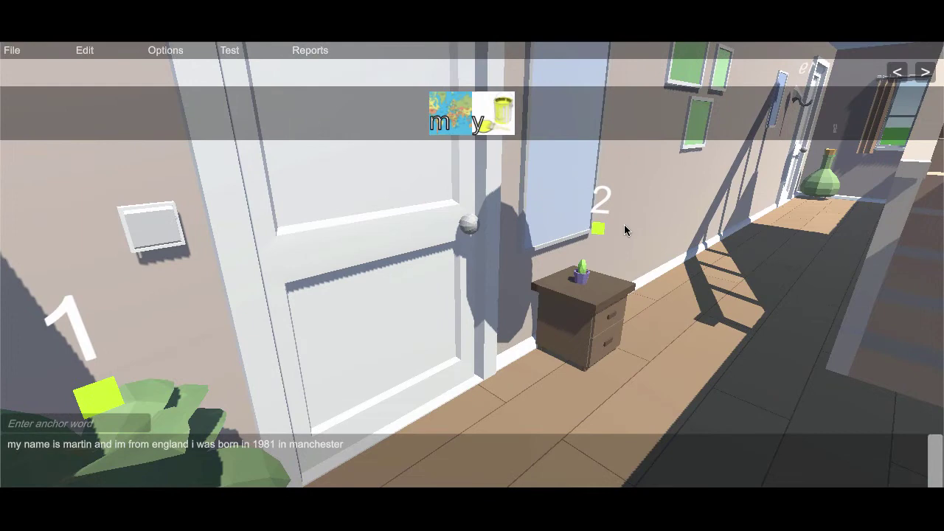
mouse_move(719, 228)
mouse_down()
mouse_move(531, 240)
mouse_move(703, 235)
mouse_up()
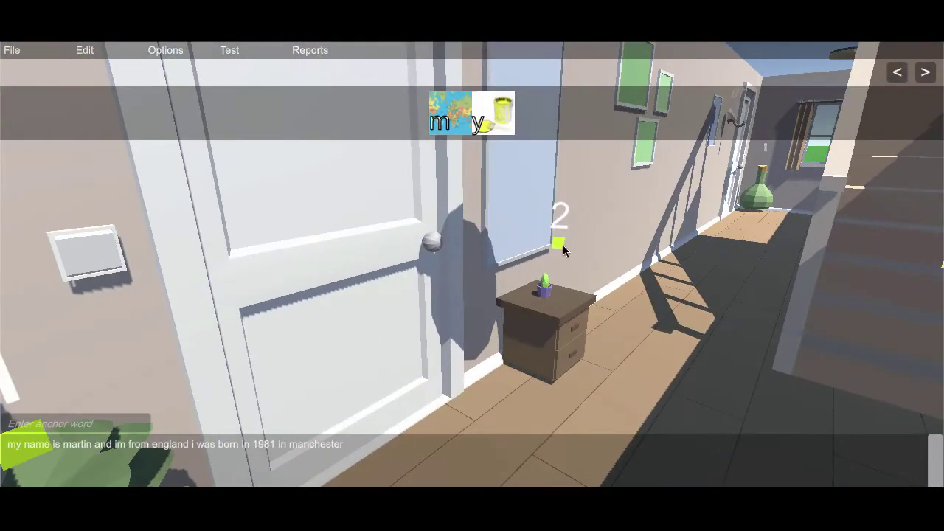
drag(409, 271, 477, 270)
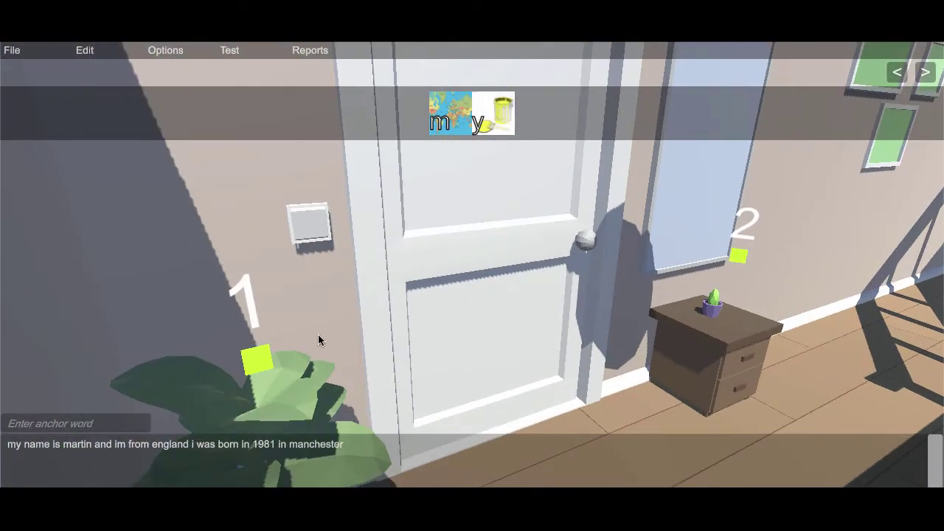
click(740, 258)
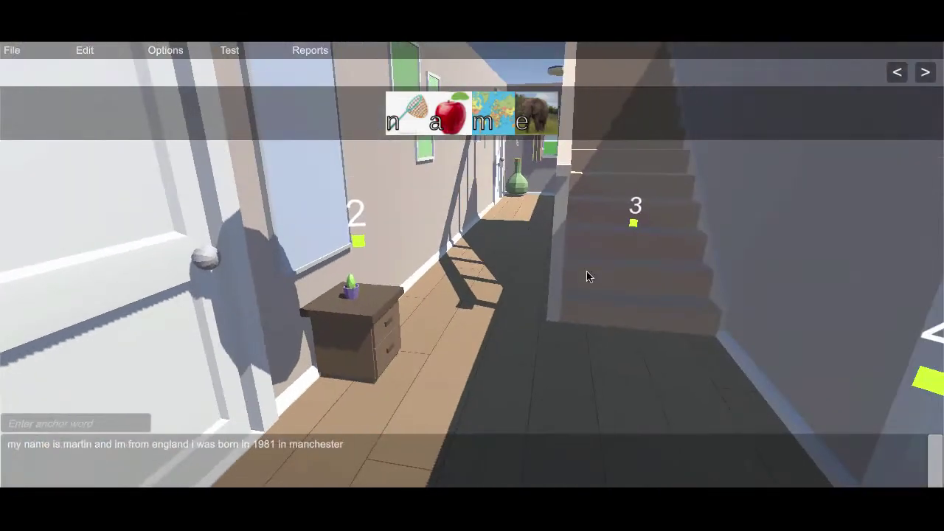
click(634, 222)
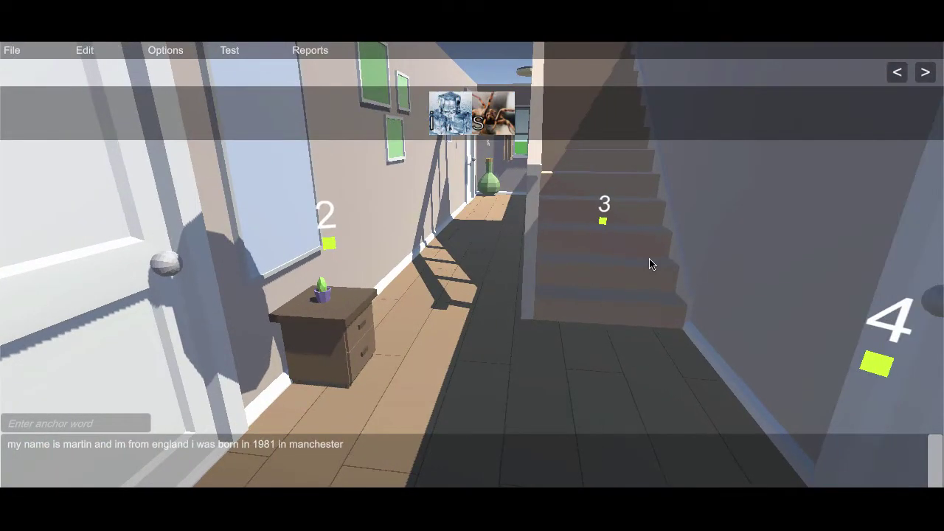
click(875, 365)
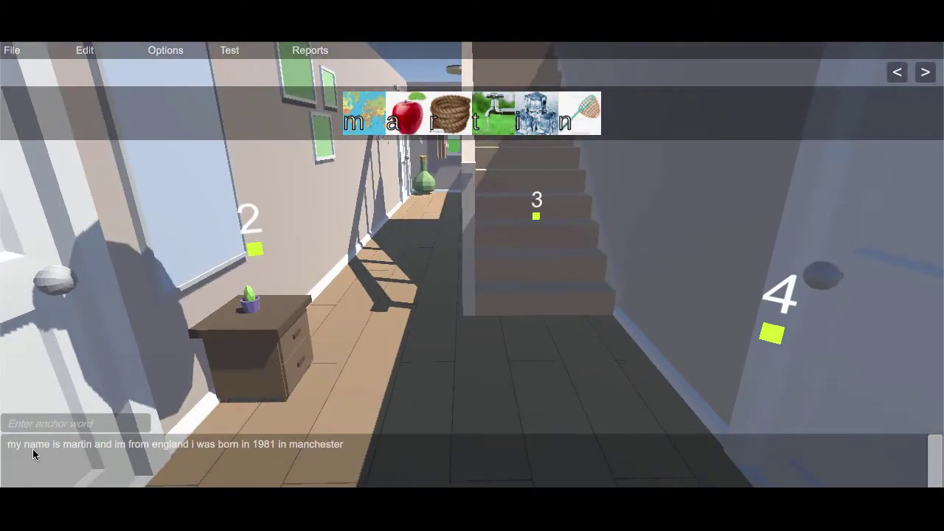
- Match the letter pictures at locations 3 and 4 with the corresponding words in the palace text
click(536, 218)
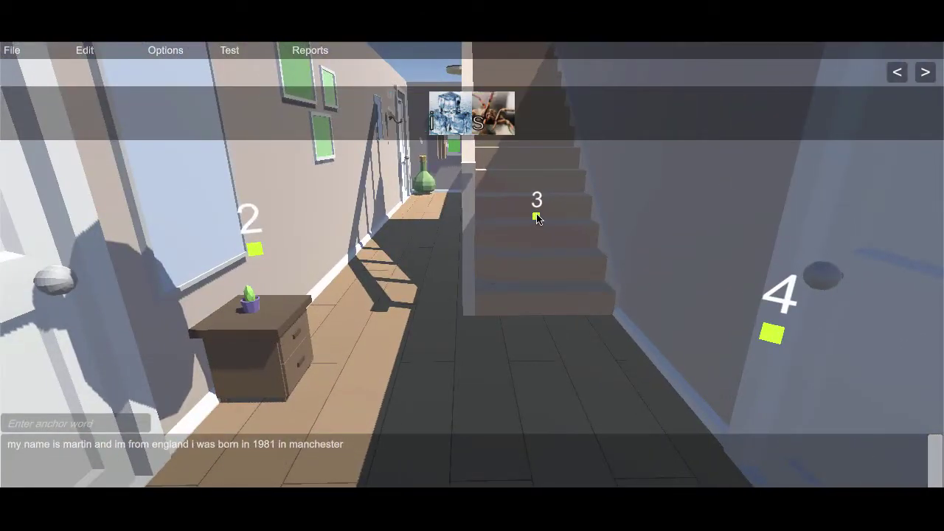
click(59, 445)
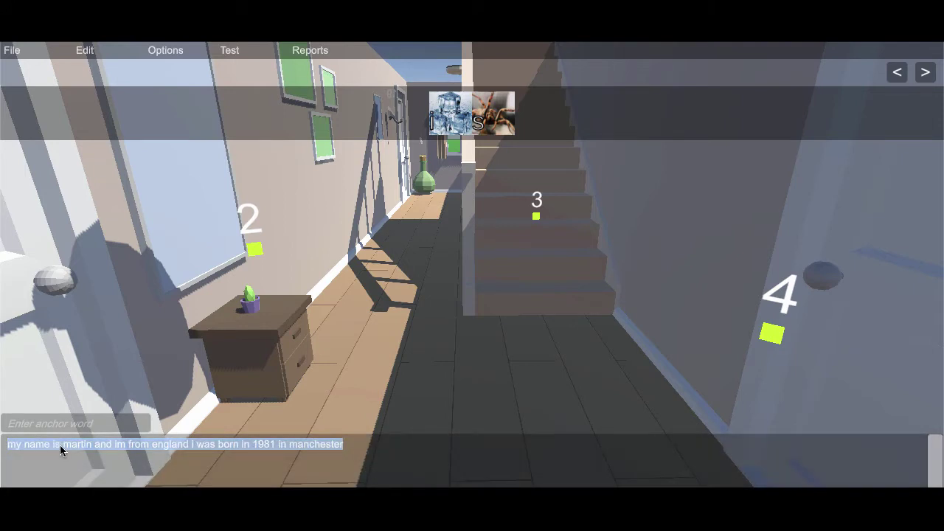
click(60, 444)
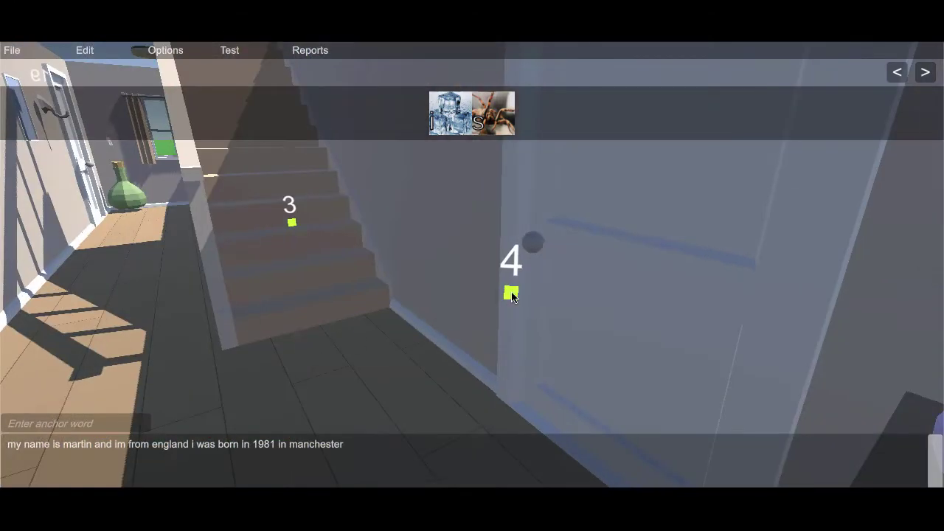
click(510, 292)
click(89, 449)
double_click(89, 447)
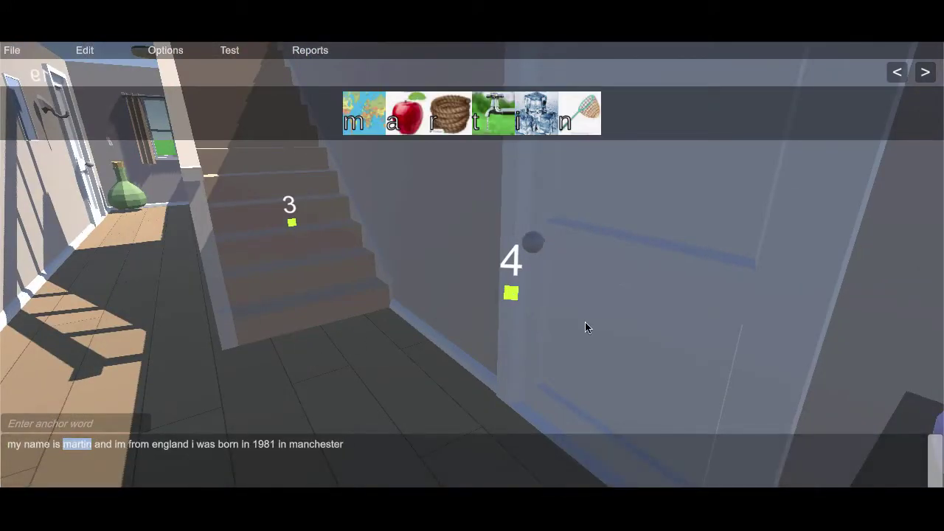
- Proceed into the living room and show the letter pictures at locations 6 and 7
drag(585, 327, 565, 327)
click(933, 73)
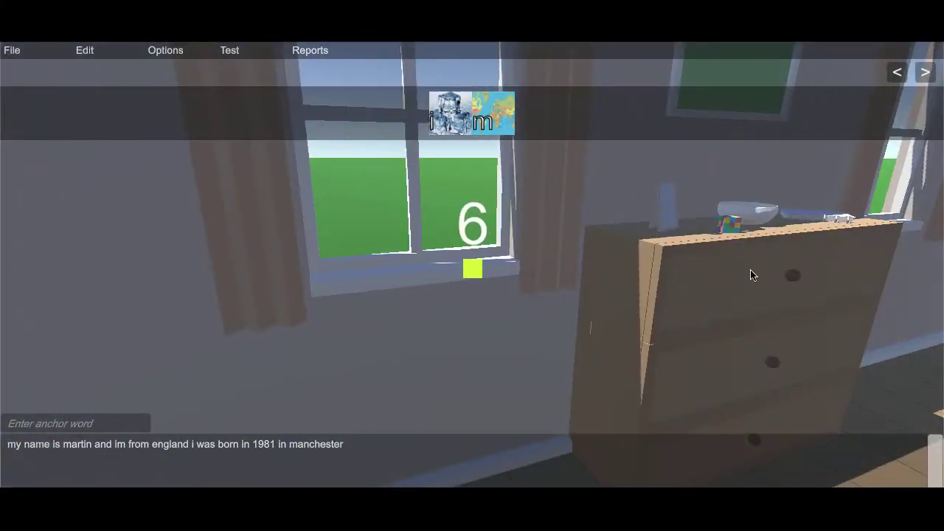
drag(752, 274, 548, 264)
click(538, 211)
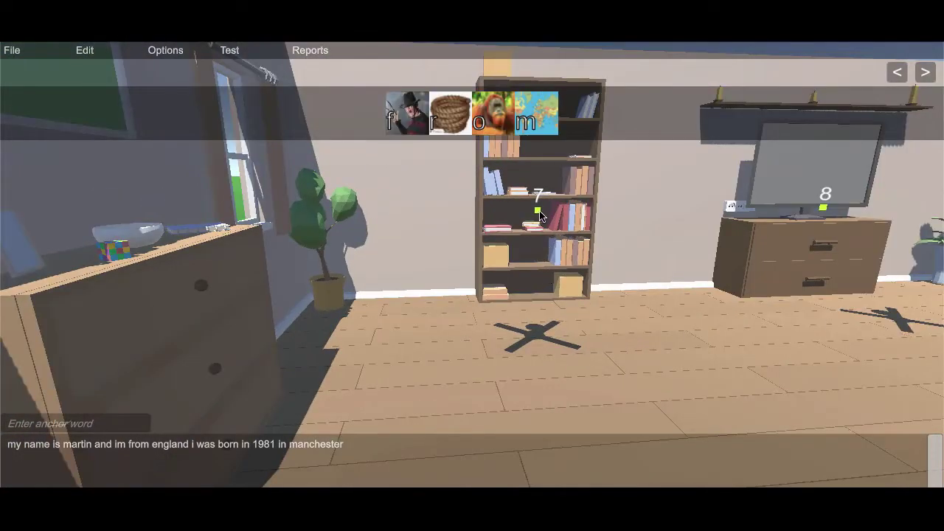
drag(619, 224, 485, 249)
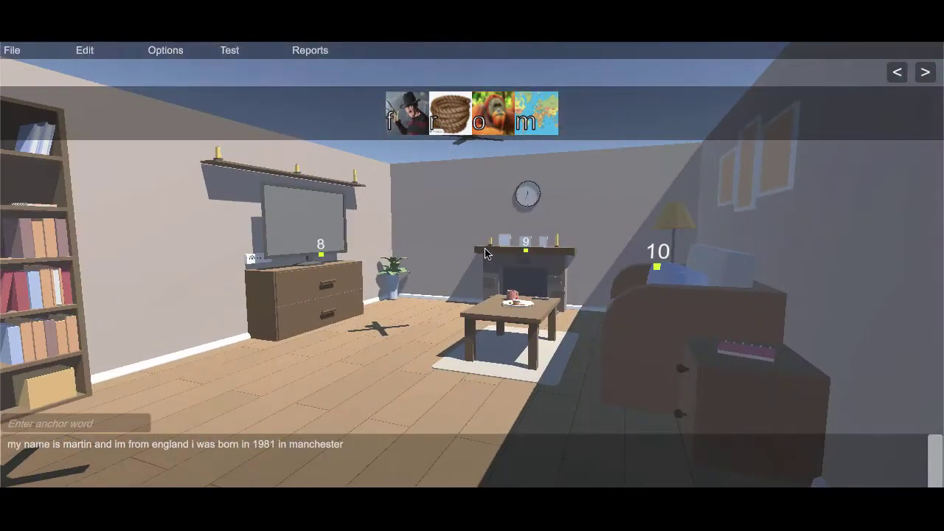
- Continue through the remaining rooms, show the letter pictures at location 15, and advance to location 16
click(926, 75)
drag(742, 207, 439, 218)
click(826, 210)
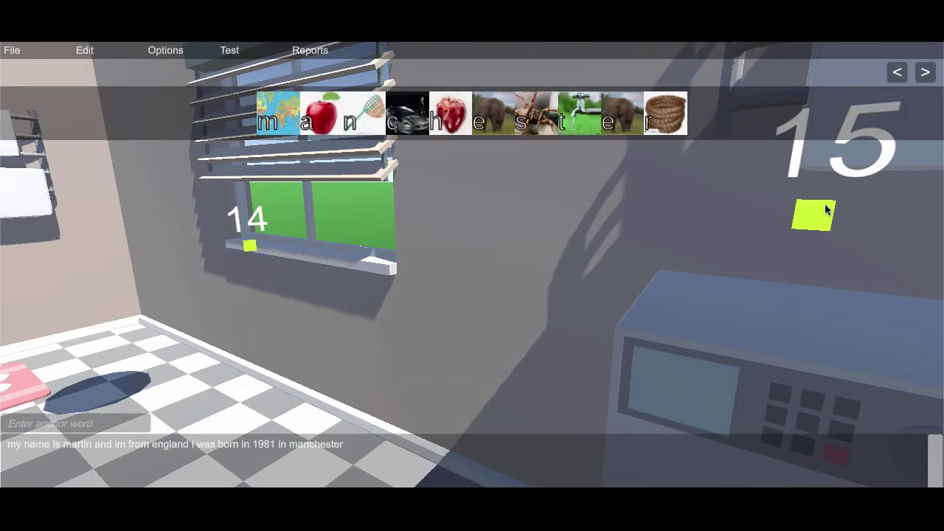
click(924, 74)
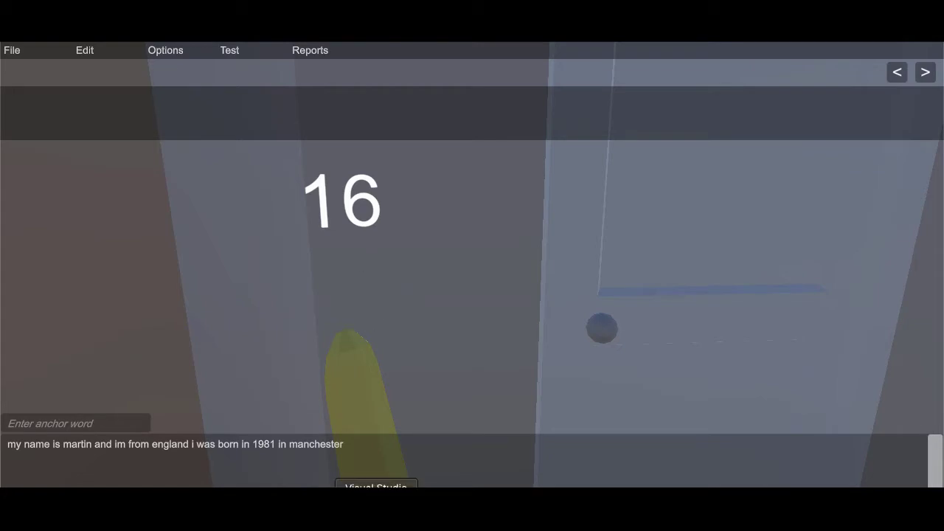
- Append "on a rainy day" to the end of the memory palace text
click(383, 455)
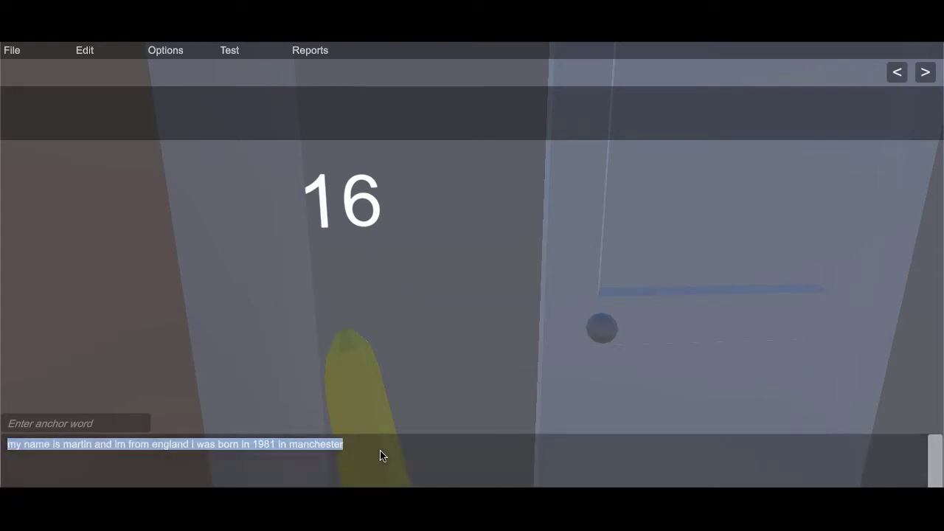
click(410, 453)
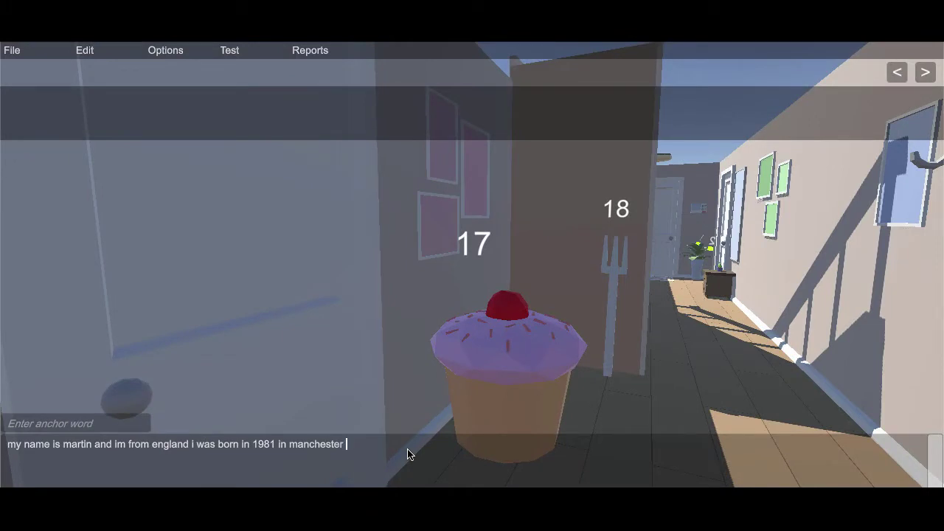
text(on a rainy day)
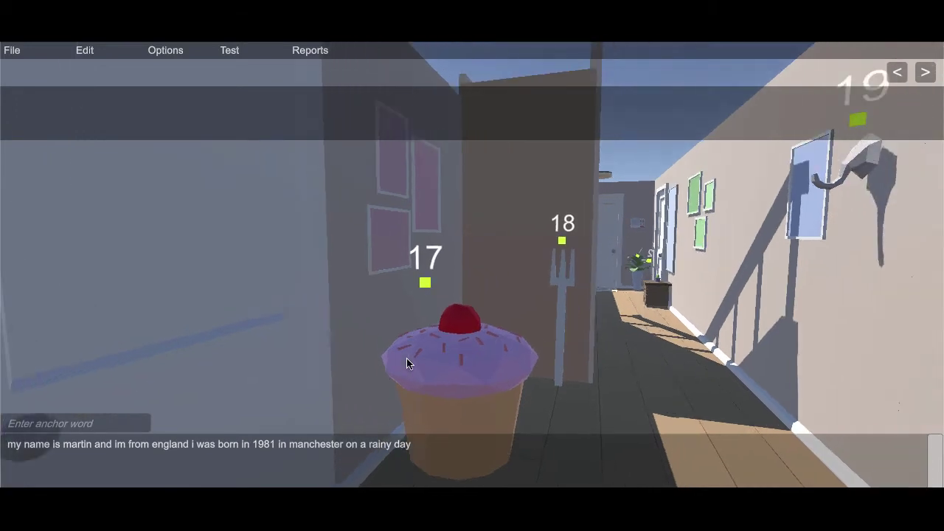
- Show the letter pictures at hallway locations 17, 18 and 19 for the last words of the sentence
click(425, 282)
click(562, 240)
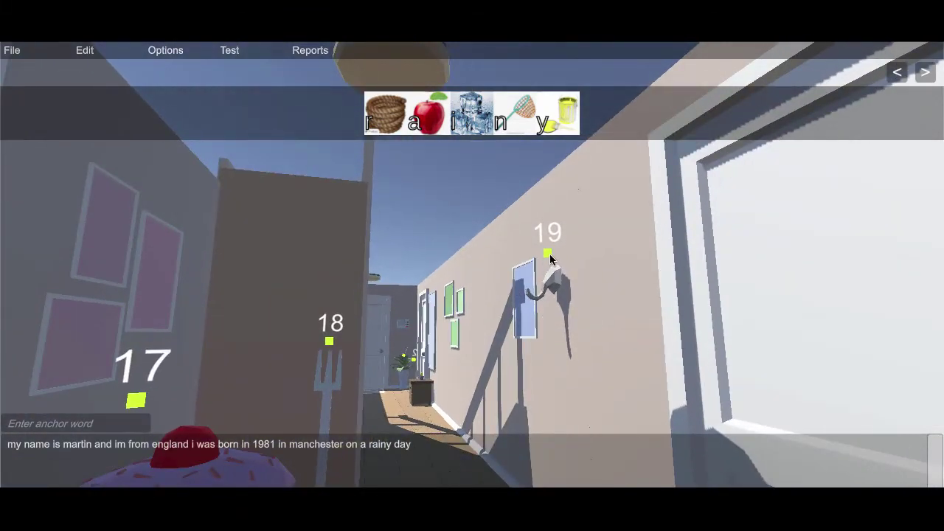
click(549, 255)
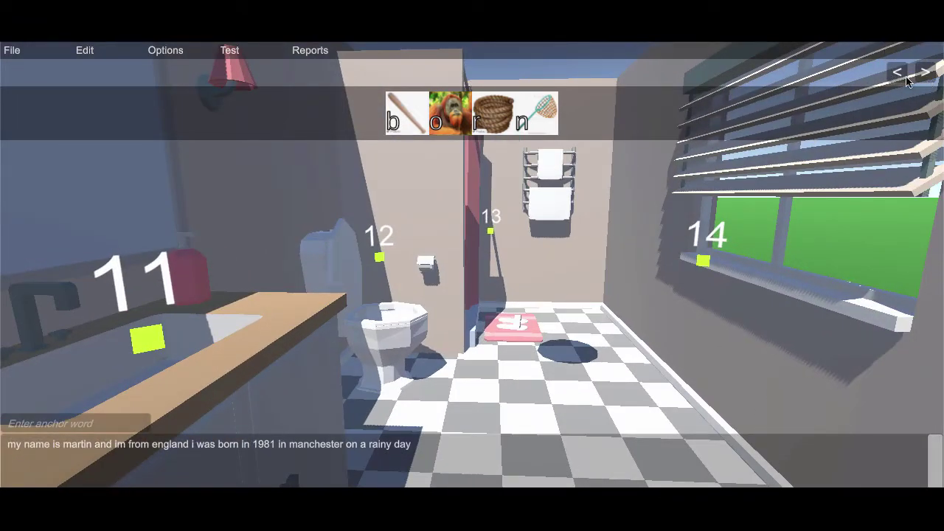
- Return to location 1 at the front door and advance through the hallway to location 6
click(903, 77)
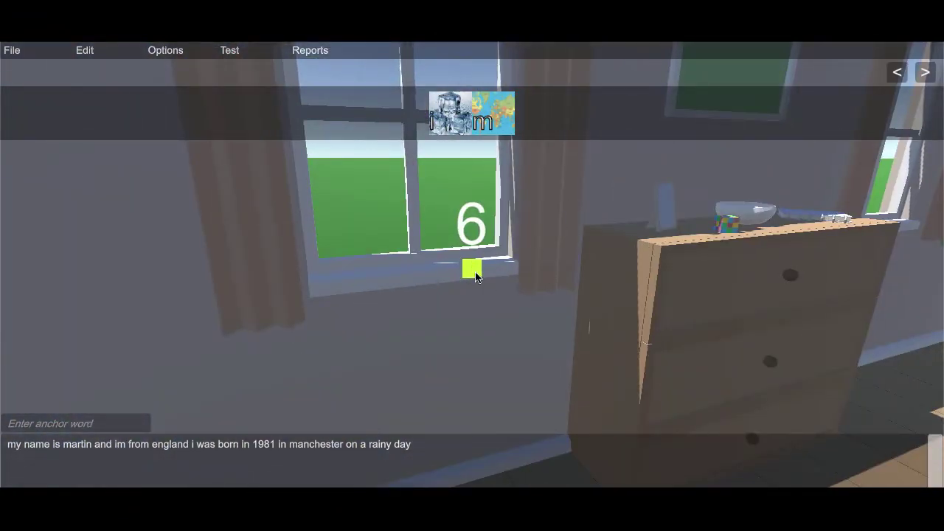
key(Home)
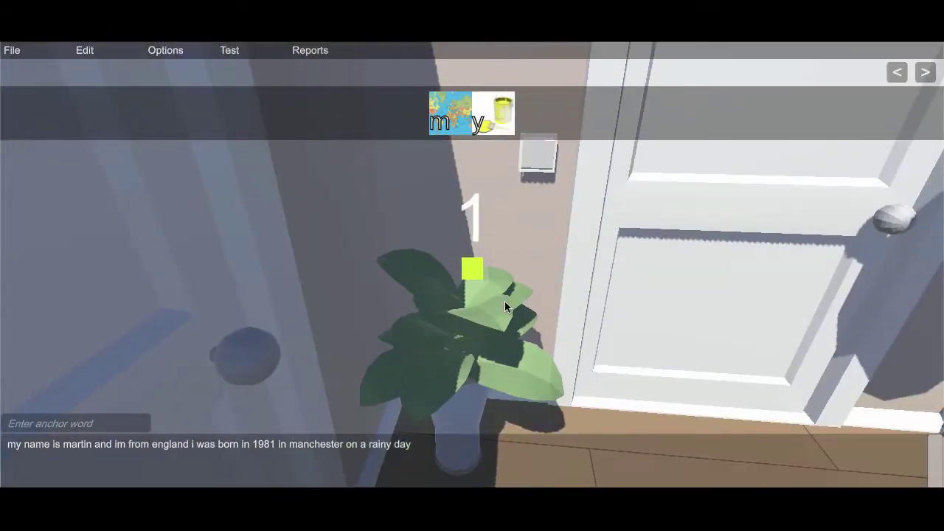
key(Right)
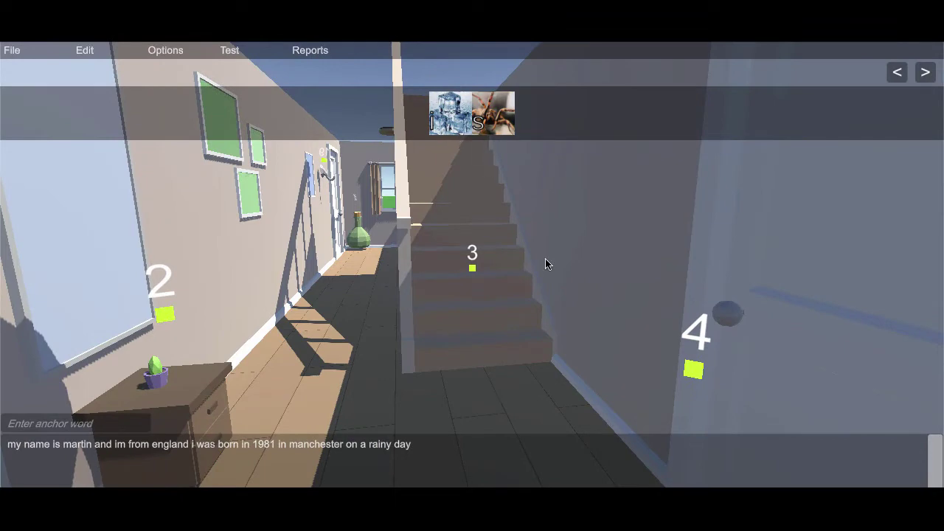
key(Right)
key(Right)
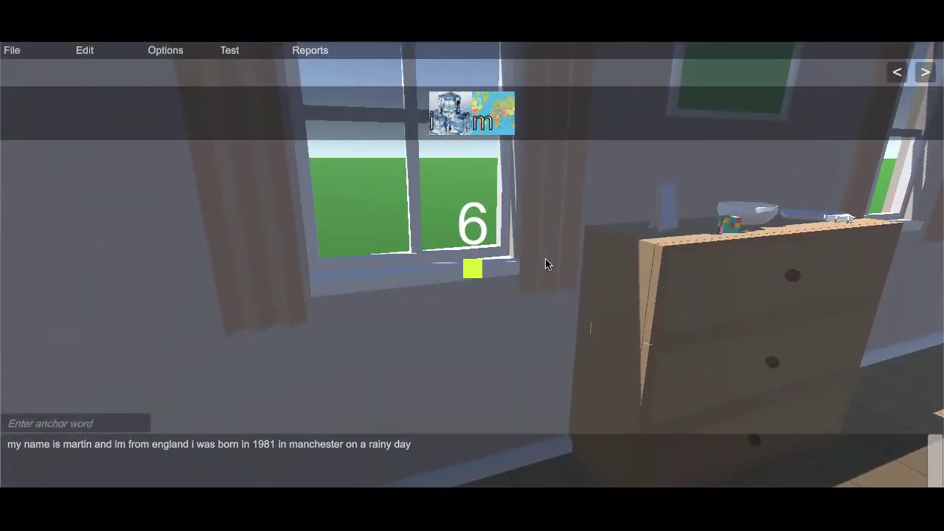
- Advance one location at a time from location 6 through the remaining rooms to location 21 at the kitchen bin
key(Right)
key(Right)
key(Right)
key(Right)
key(Right)
key(Right)
key(Right)
key(Right)
key(Right)
key(Right)
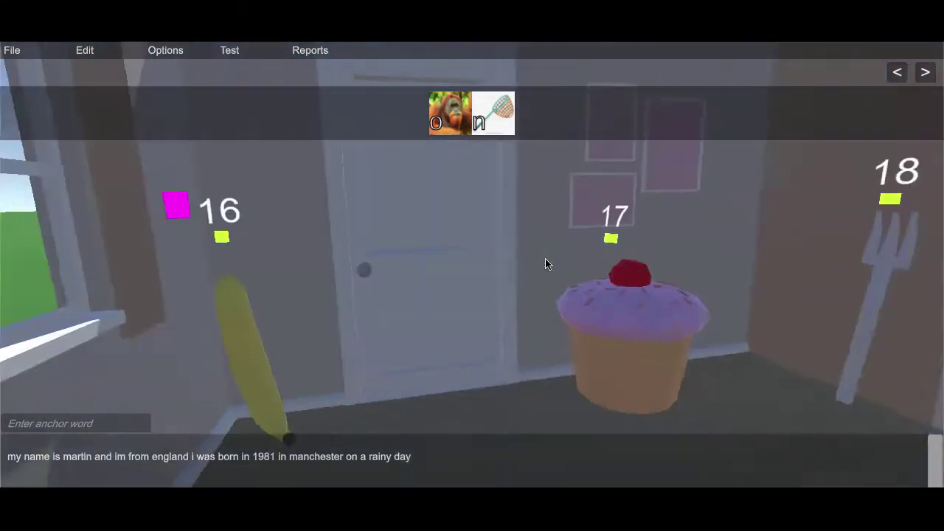
key(Right)
key(Right)
key(Right)
key(Right)
key(Right)
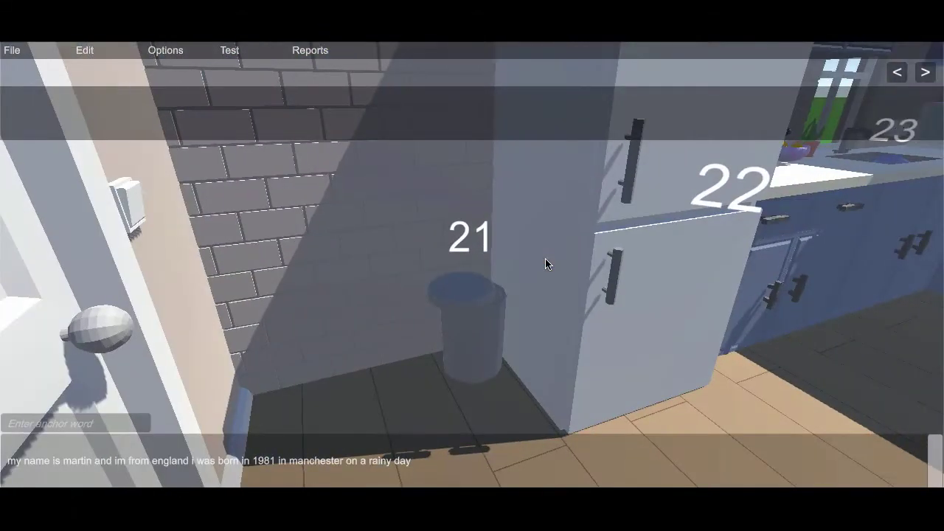
- Continue through the kitchen's empty locations from 22 to the wall clock at location 26 and beyond
key(Right)
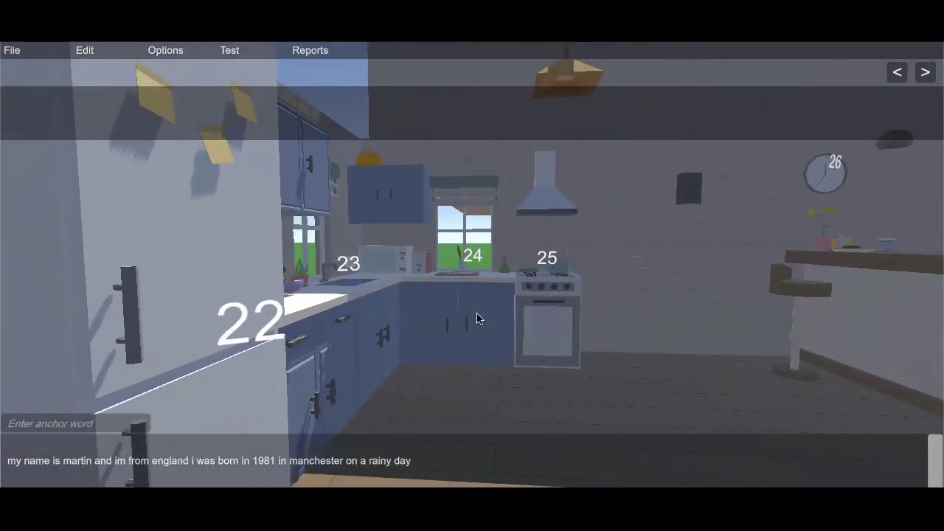
key(Right)
key(Right)
key(Right)
key(Right)
key(Right)
key(Right)
key(Right)
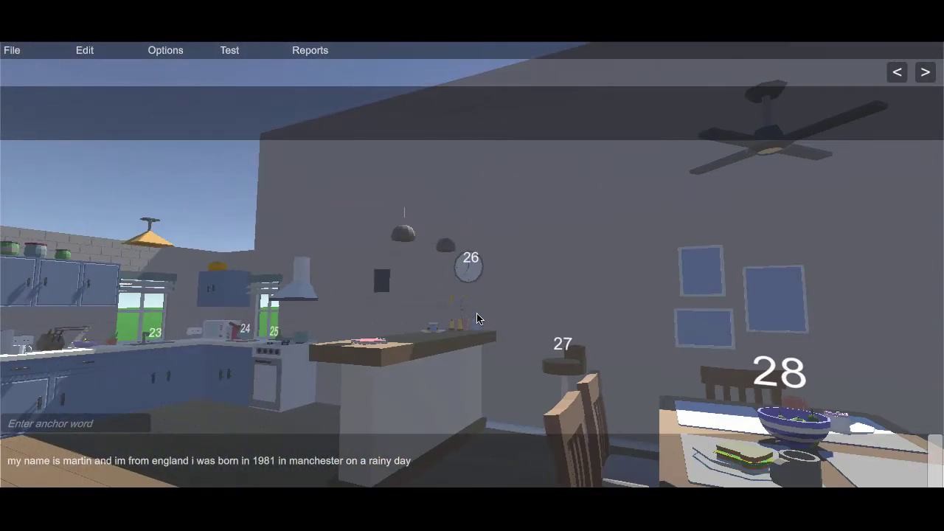
key(Right)
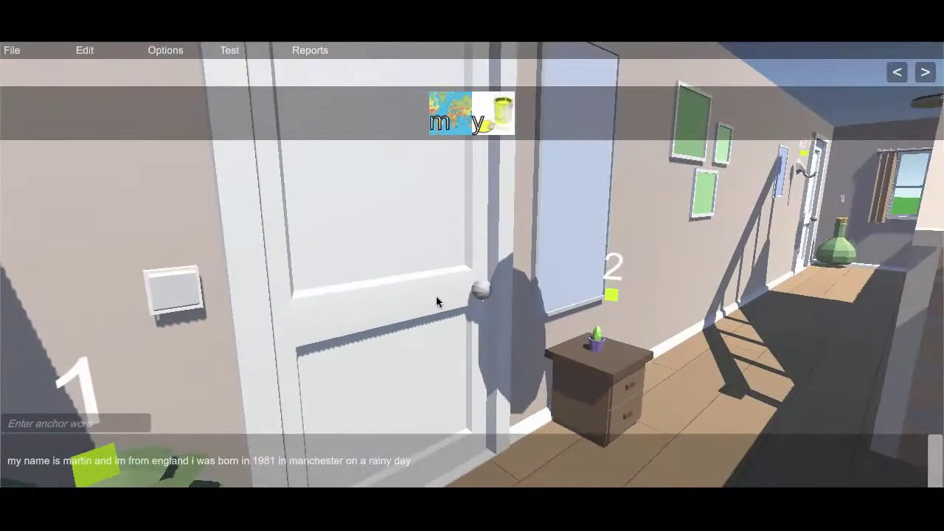
- Point out words in the palace text and look around the bathroom at location 11
click(374, 460)
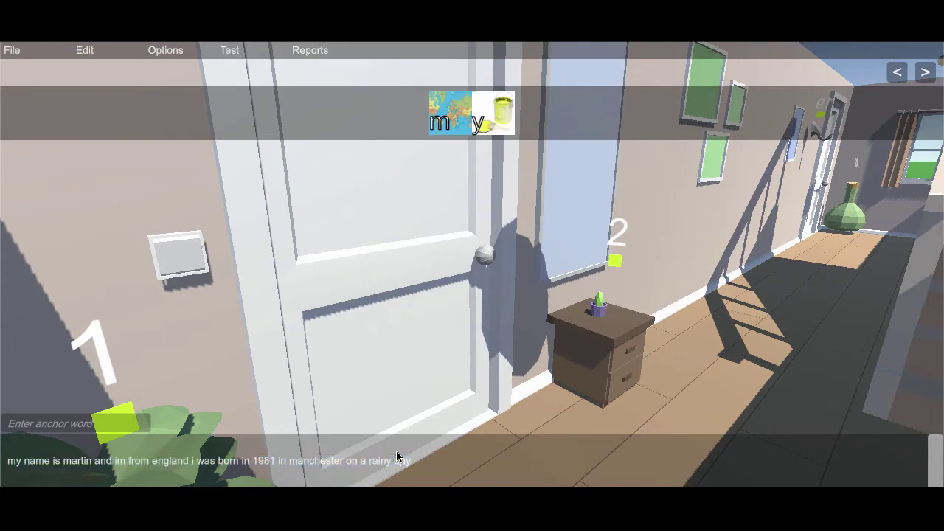
click(7, 461)
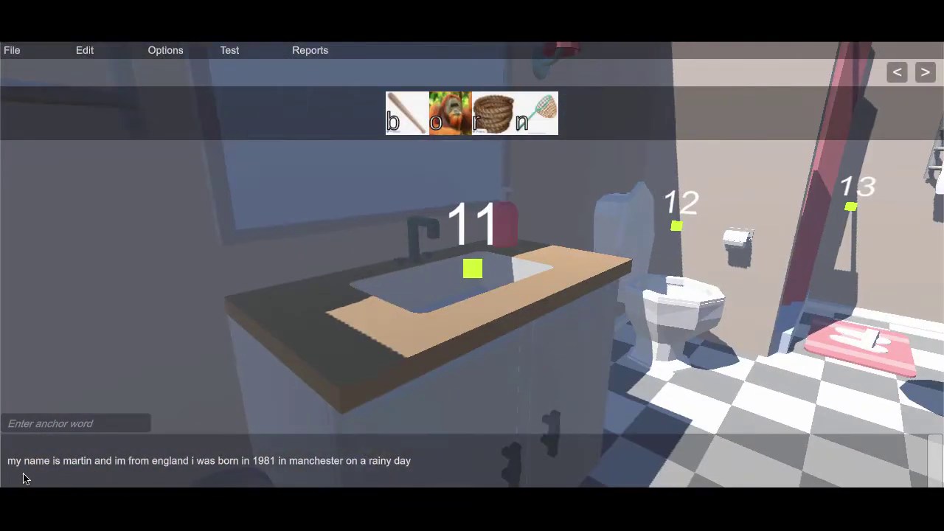
click(24, 462)
click(35, 461)
drag(299, 210, 269, 218)
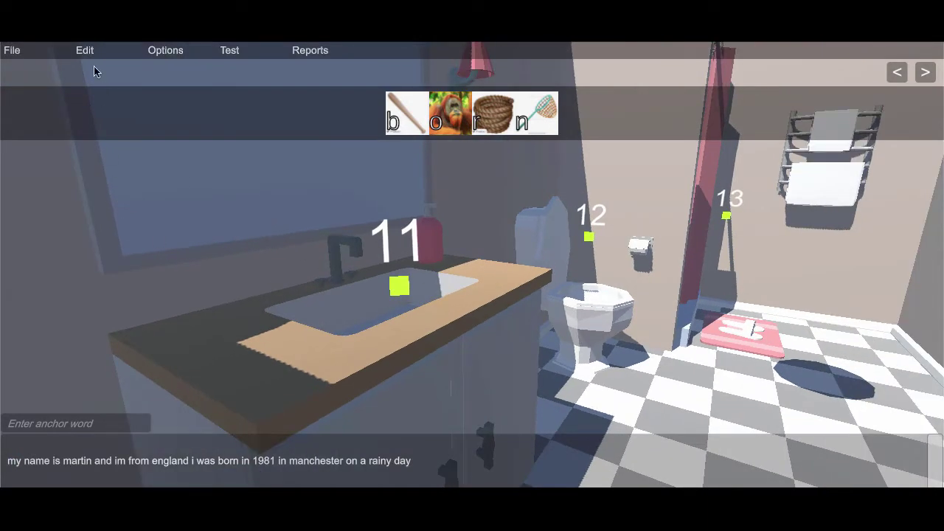
- Save the palace under a file name made of the speaker's first name in the possessive and "background"
click(19, 57)
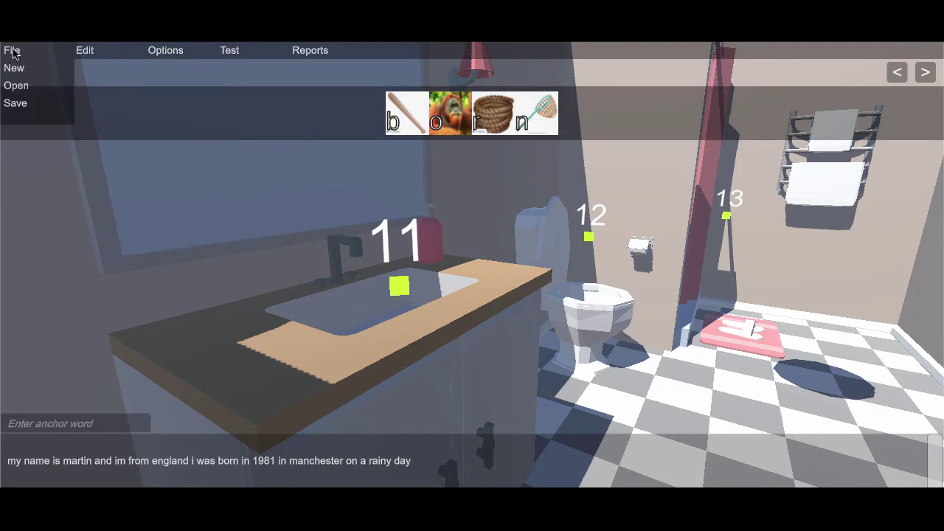
click(18, 107)
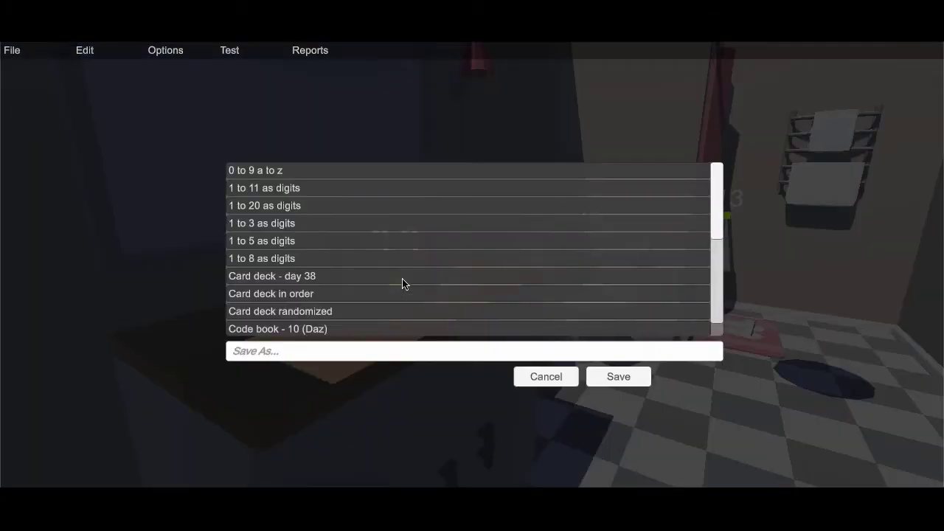
drag(413, 263, 410, 152)
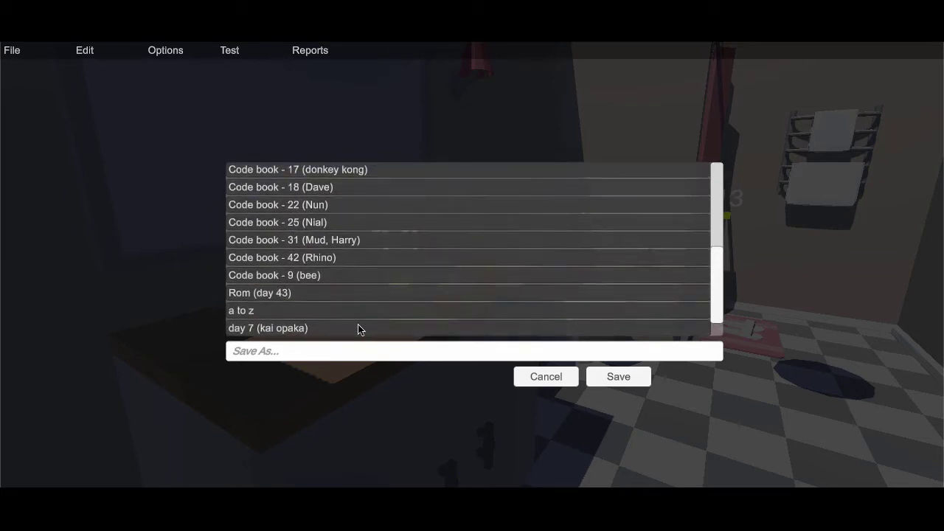
click(331, 357)
text(m)
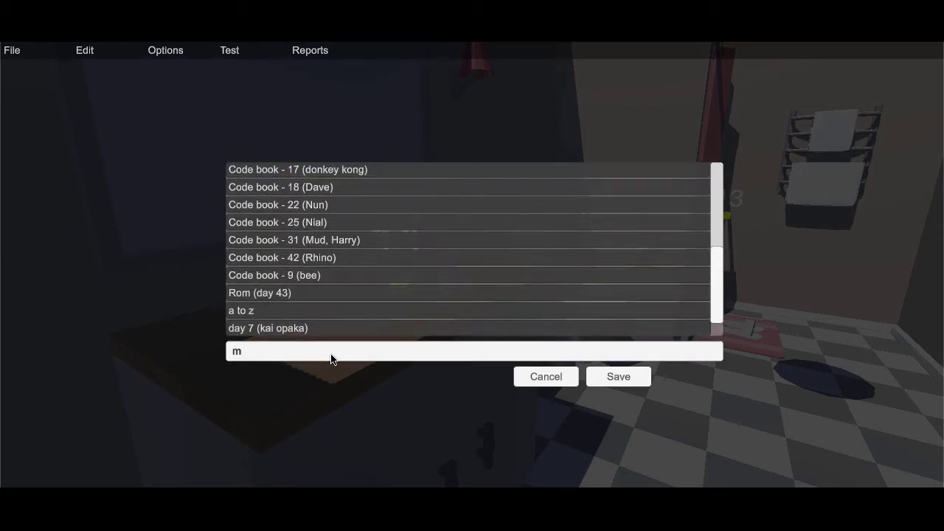
text(artins background)
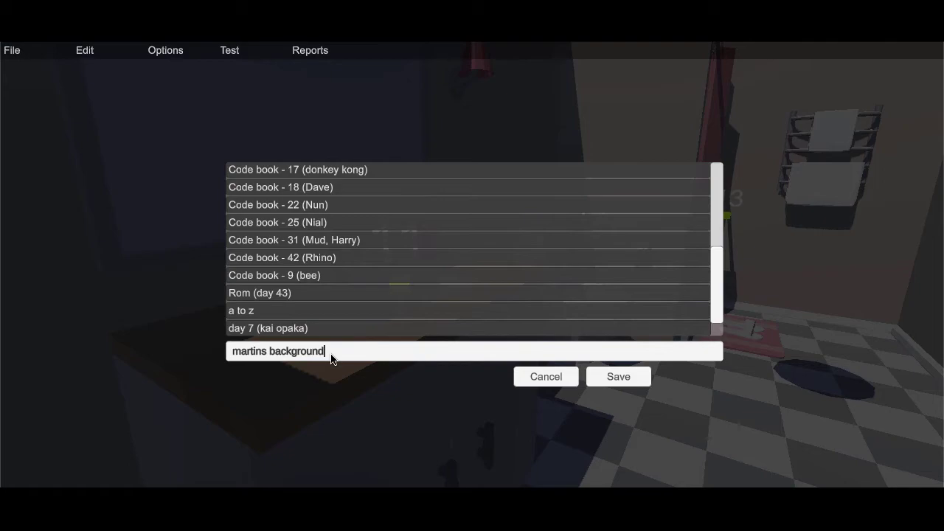
click(618, 377)
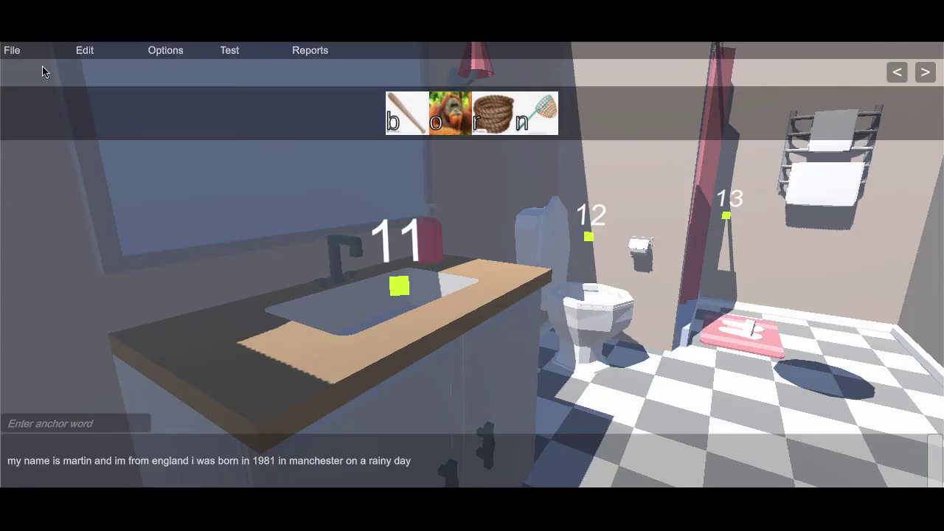
- Open the saved palace "Code book - 22 (Nun)"
click(10, 51)
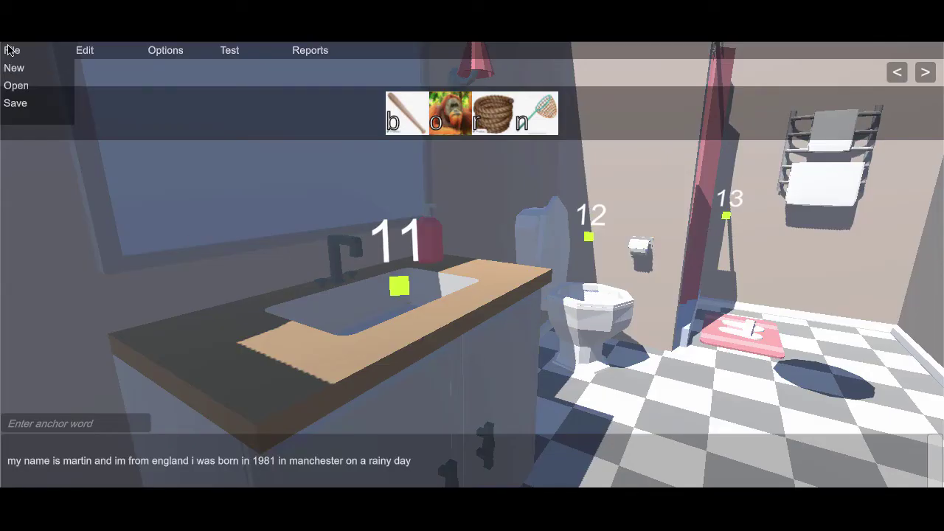
click(20, 88)
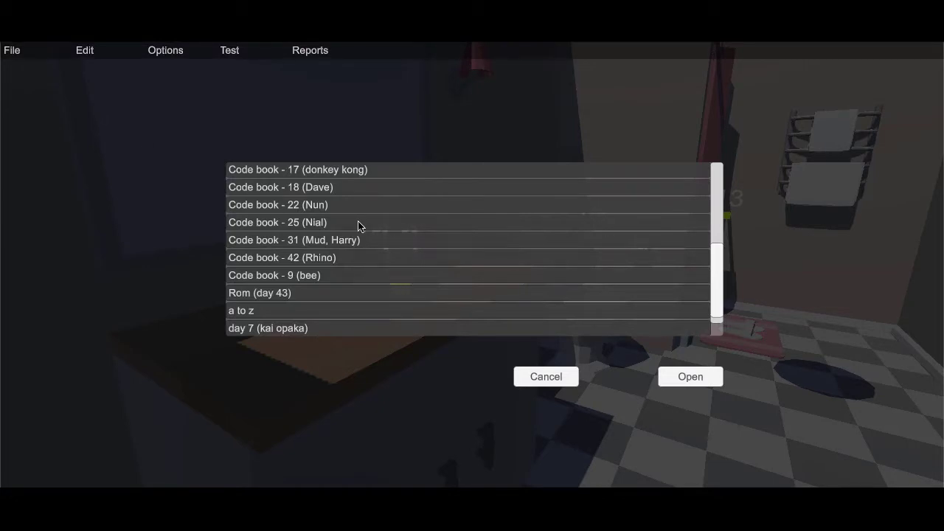
click(323, 206)
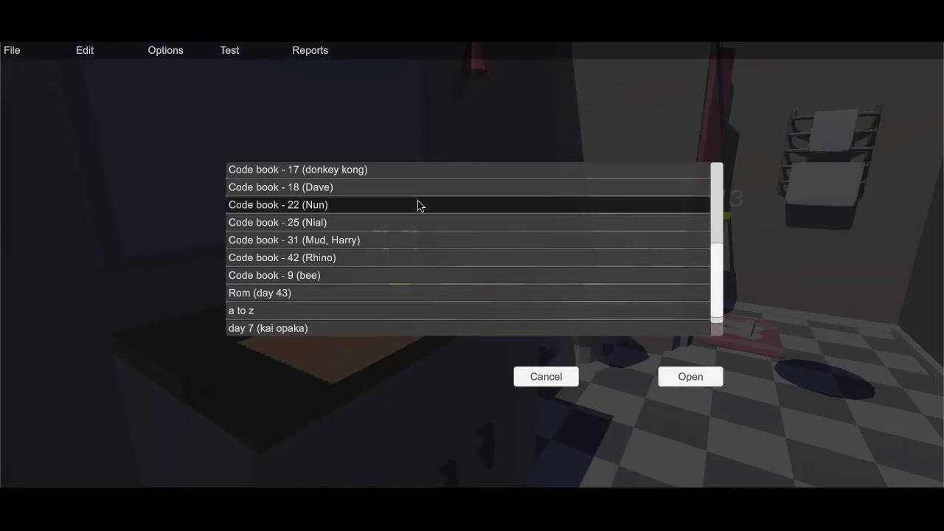
click(695, 378)
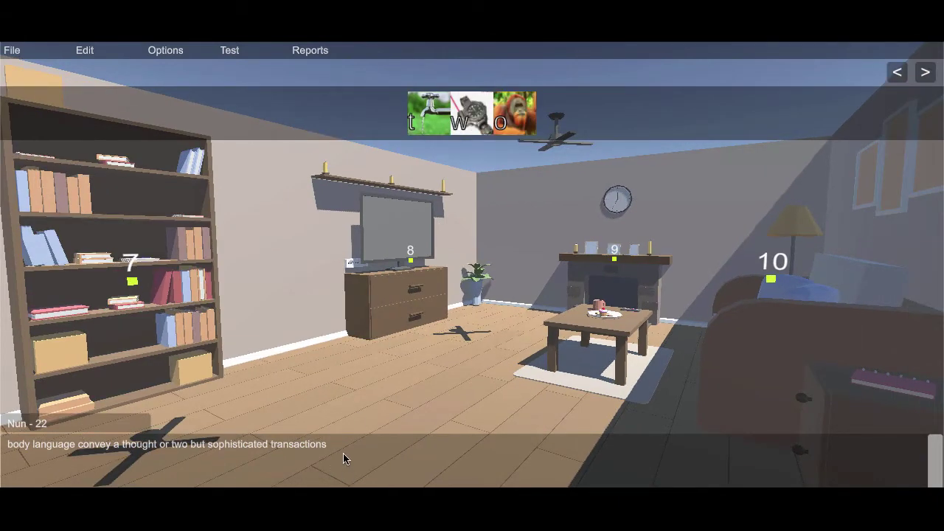
- Highlight the code book text and show the letter pictures at locations 10 and 6
click(343, 453)
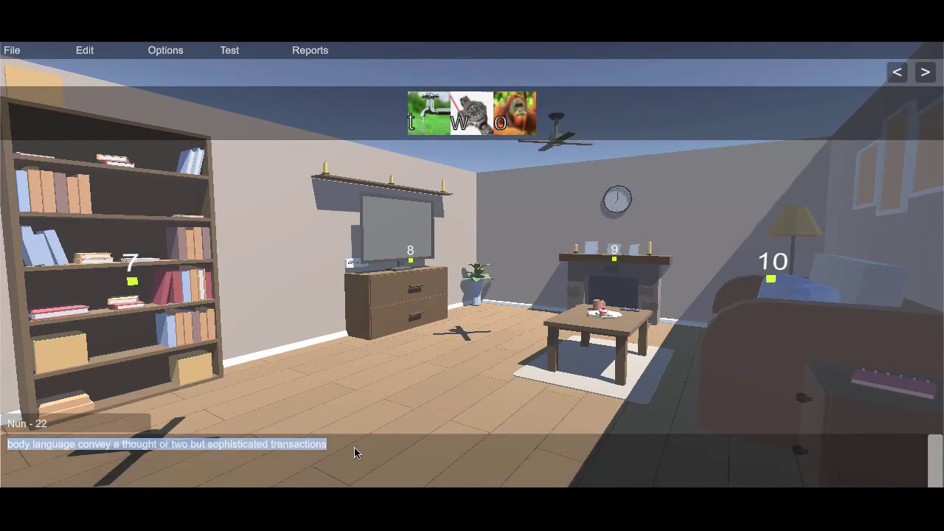
click(771, 279)
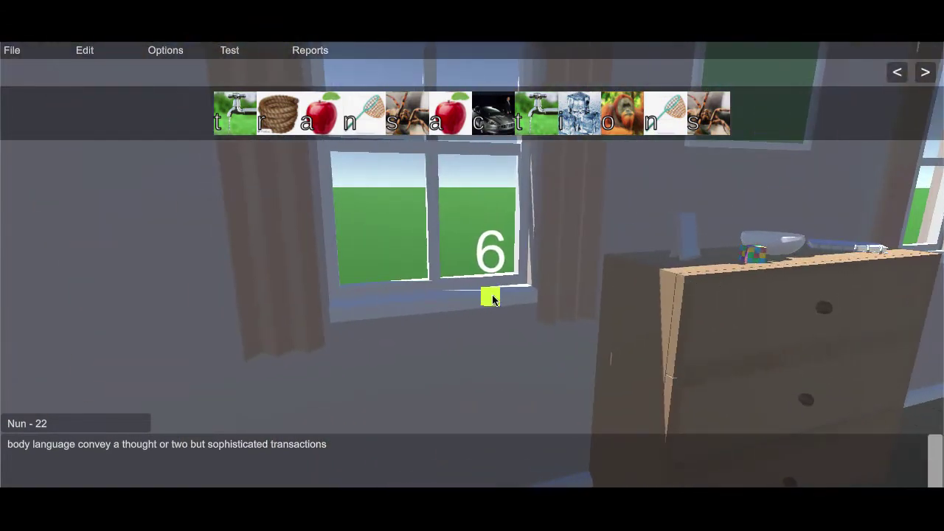
click(494, 300)
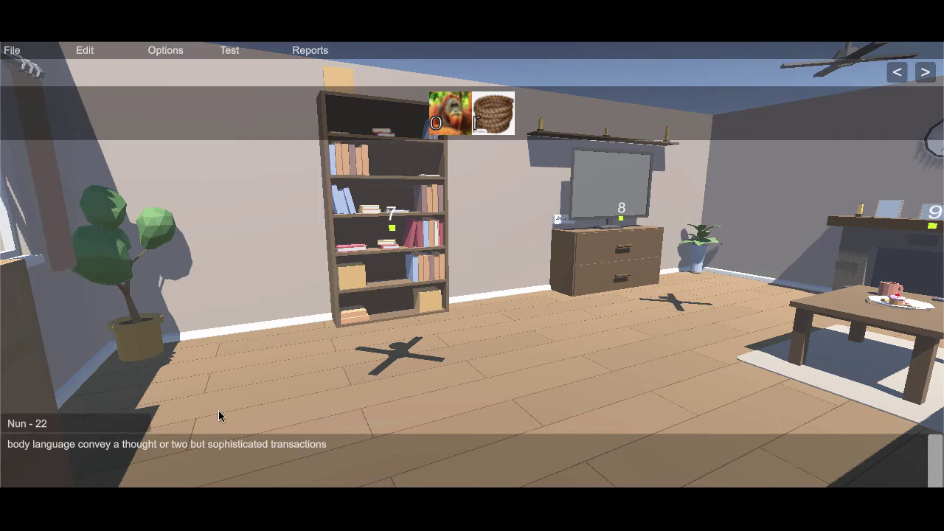
- Return to the word "body" at location 1 and go over the words of the code book text
double_click(20, 446)
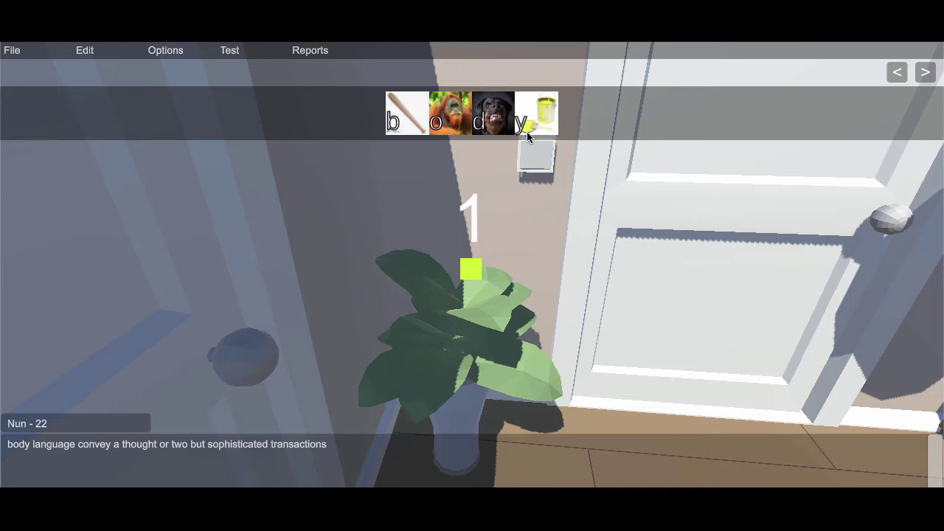
click(139, 450)
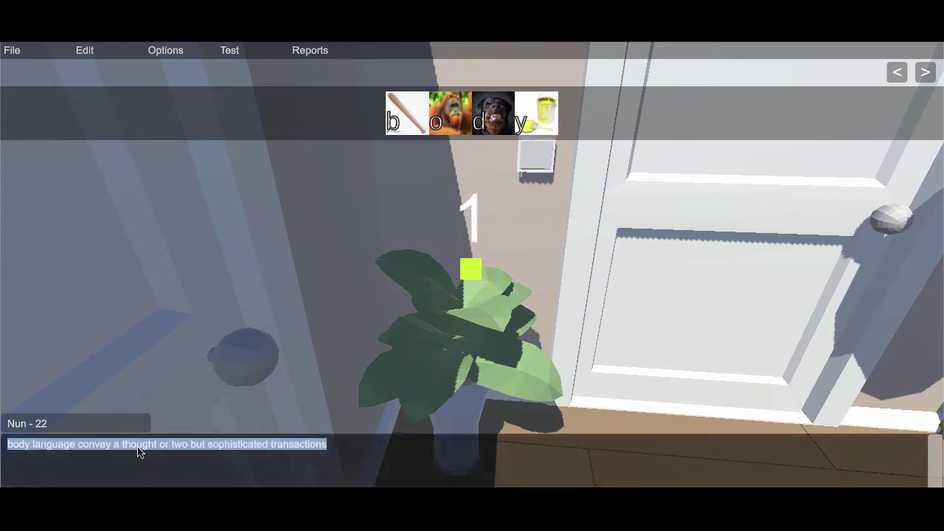
click(137, 450)
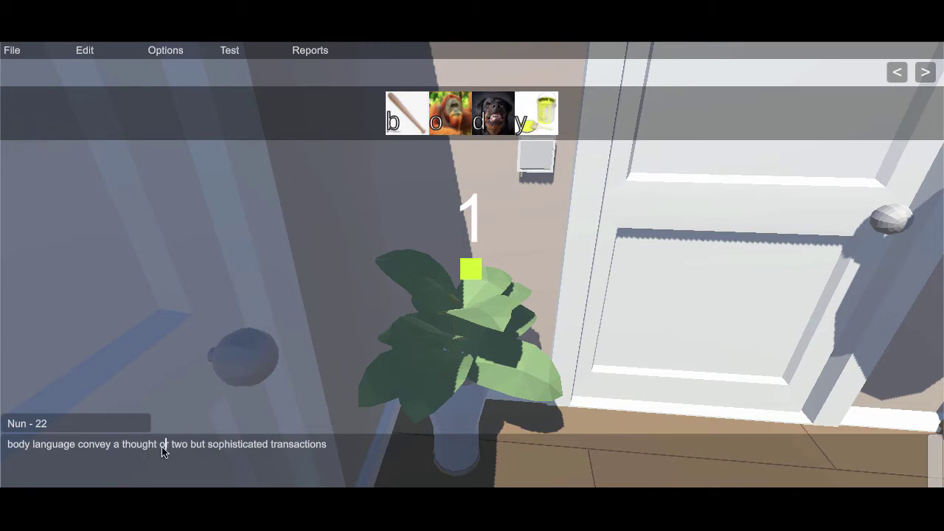
click(230, 450)
click(9, 446)
mouse_move(544, 240)
mouse_down()
mouse_move(543, 219)
mouse_move(544, 257)
mouse_up()
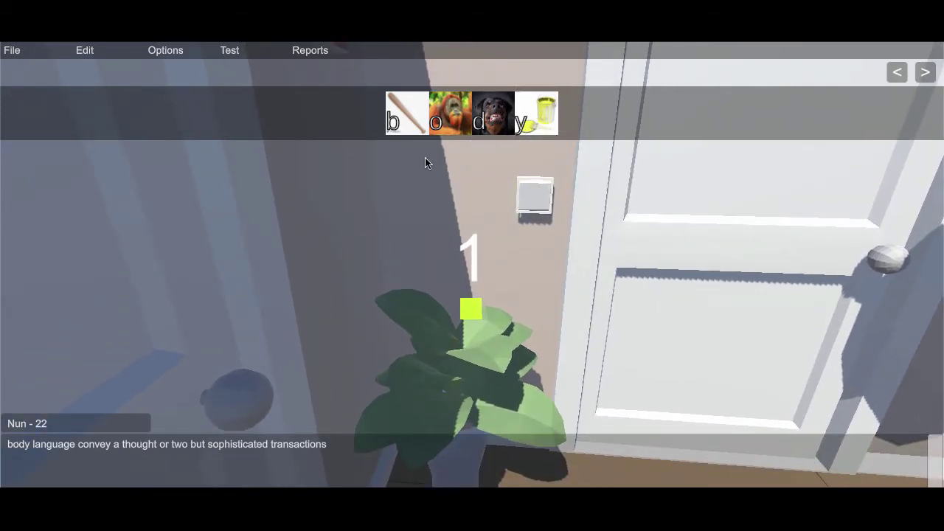
click(170, 51)
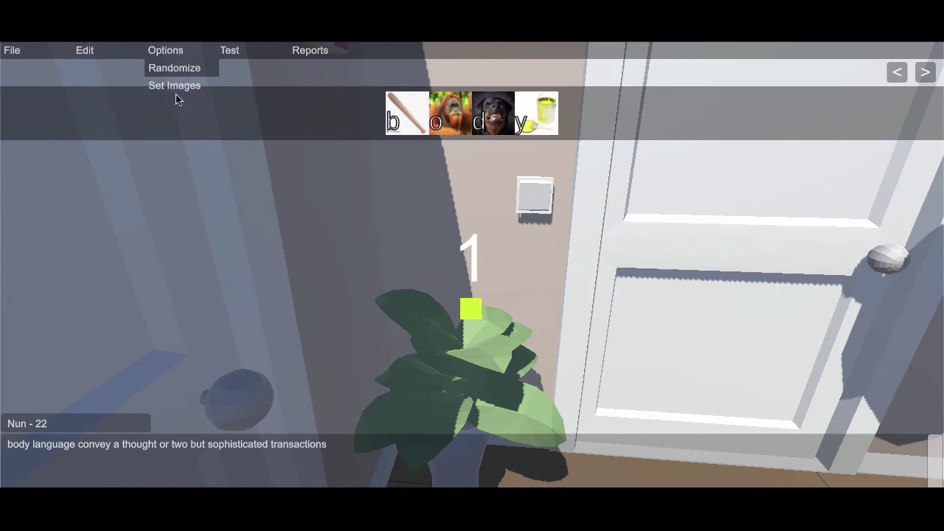
click(169, 51)
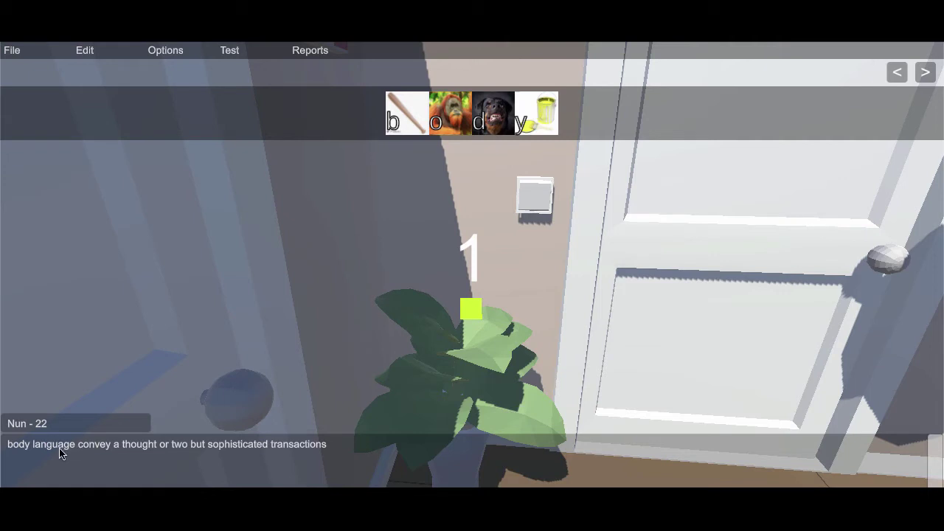
- Look along the hallway from location 1 and advance to location 3 to show the letter pictures for "convey"
click(16, 450)
click(448, 202)
drag(659, 256, 522, 260)
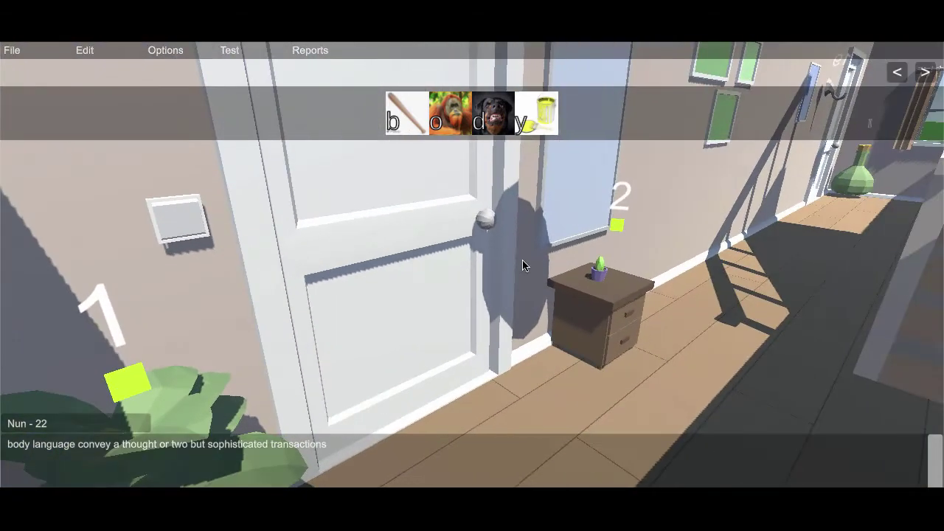
key(Right)
key(Right)
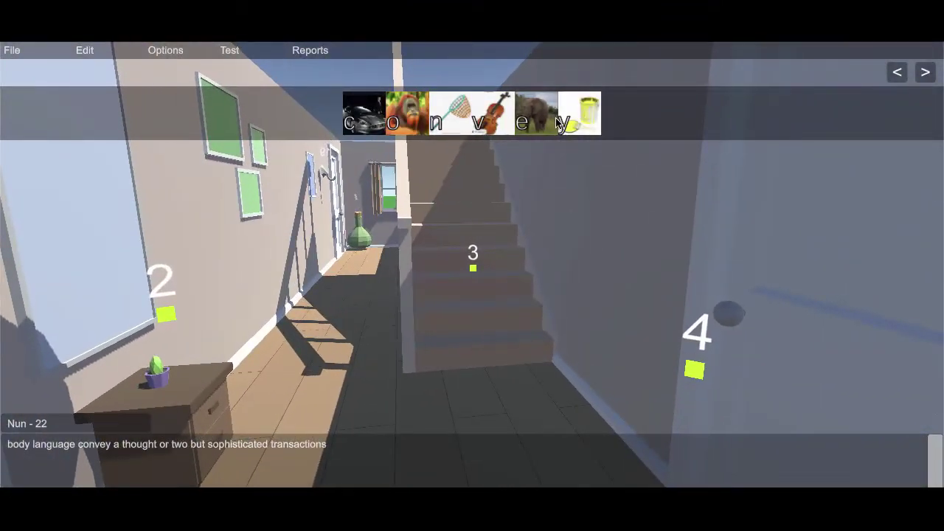
- Move back and forth between locations 4 and 5 to show the letter pictures for "a" and "thought"
key(Right)
key(Right)
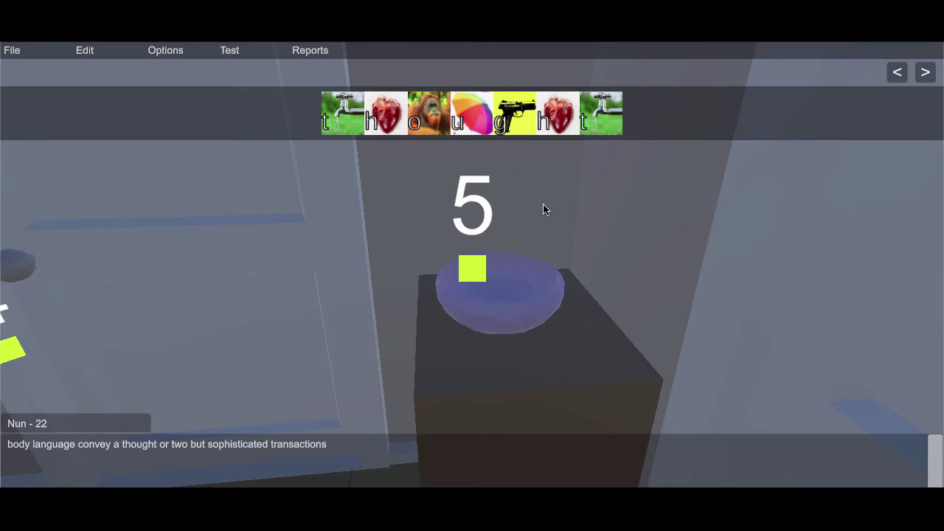
key(Left)
key(Left)
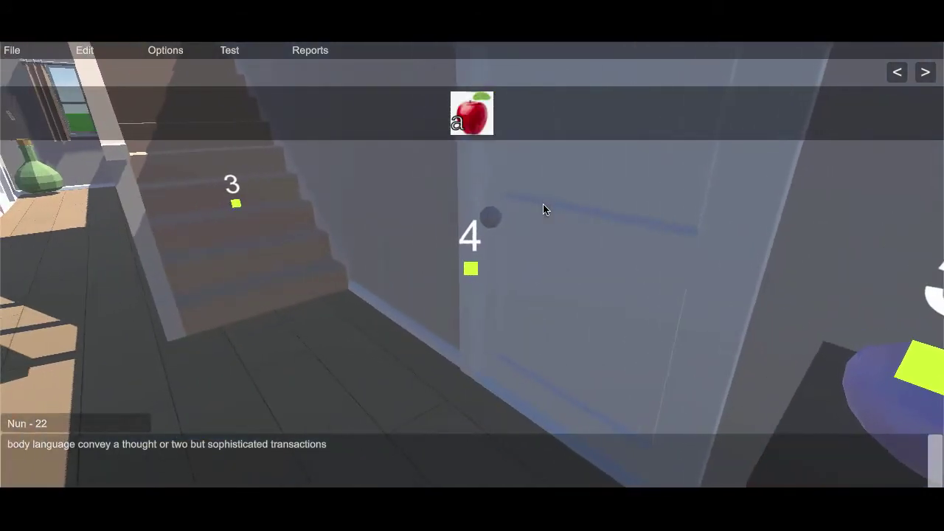
key(Right)
key(Right)
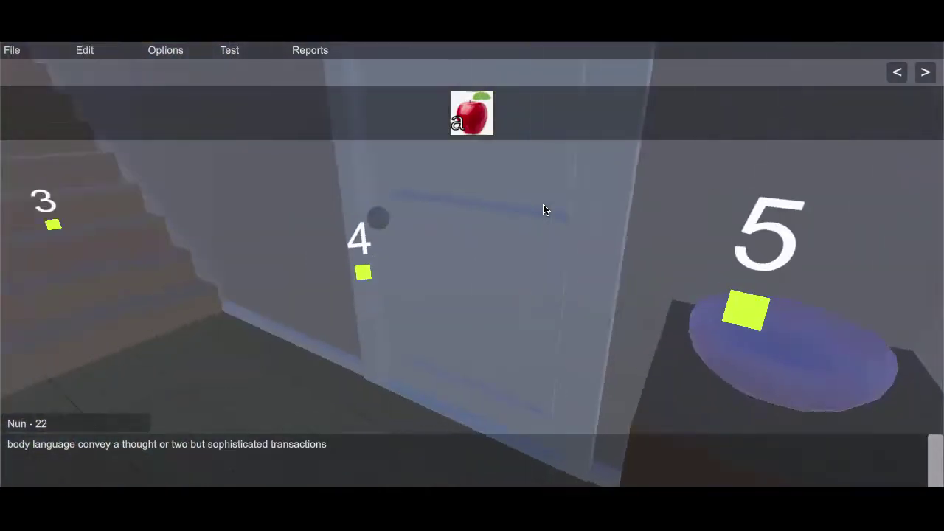
key(Left)
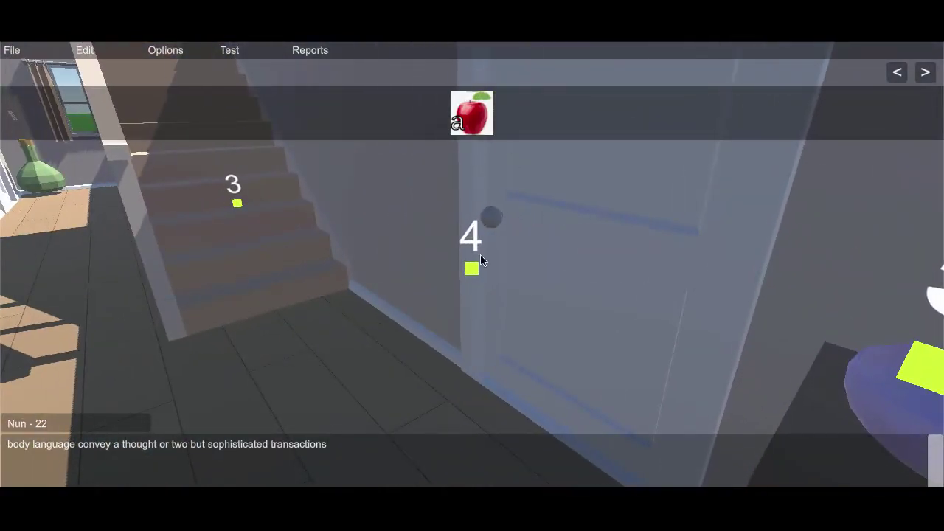
key(Left)
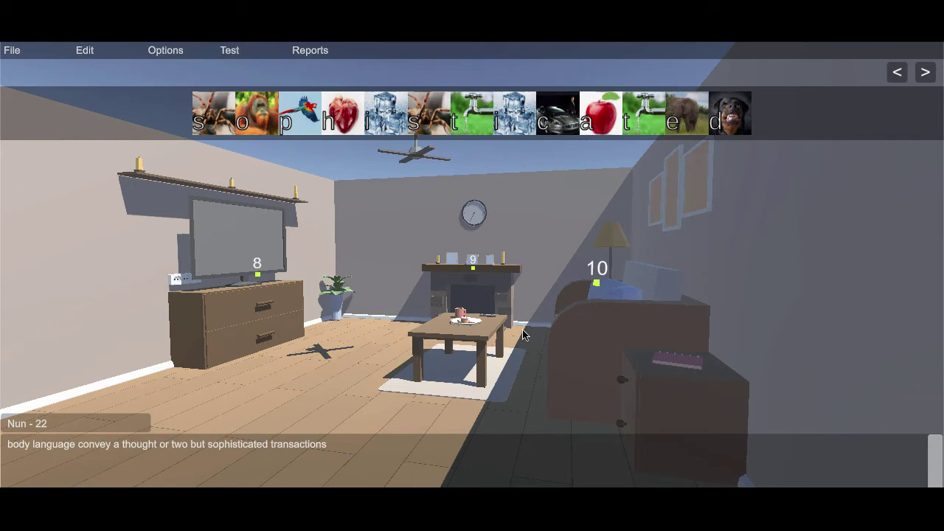
- Open the saved palace about the author's personal background
click(12, 53)
click(29, 91)
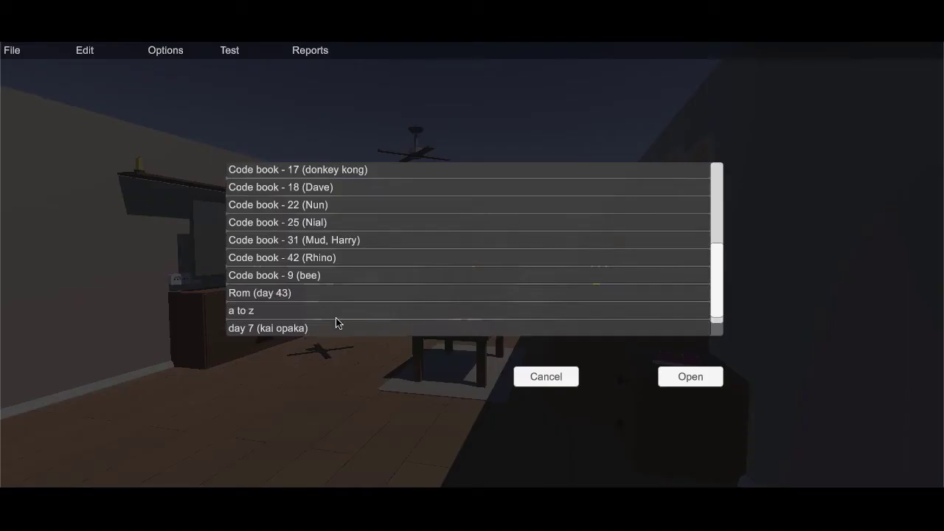
click(362, 258)
scroll(362, 236, down, 1)
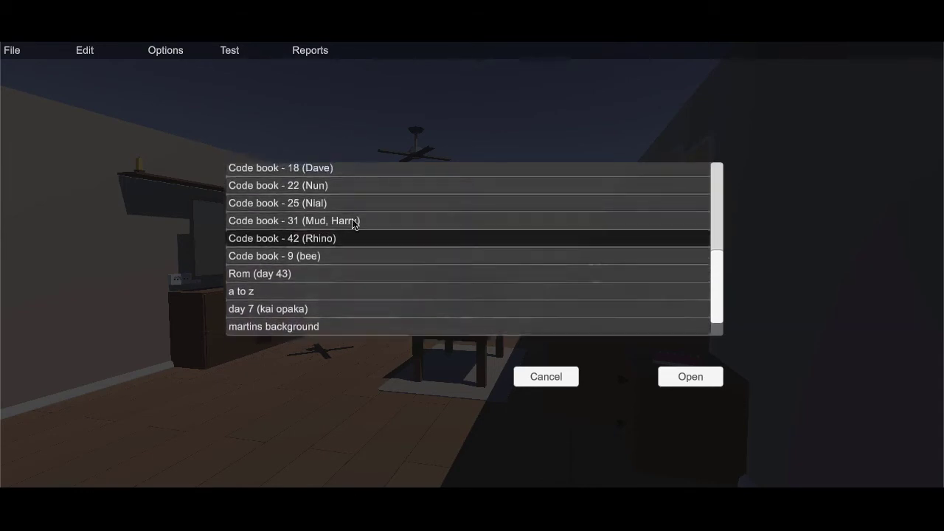
click(302, 333)
click(688, 378)
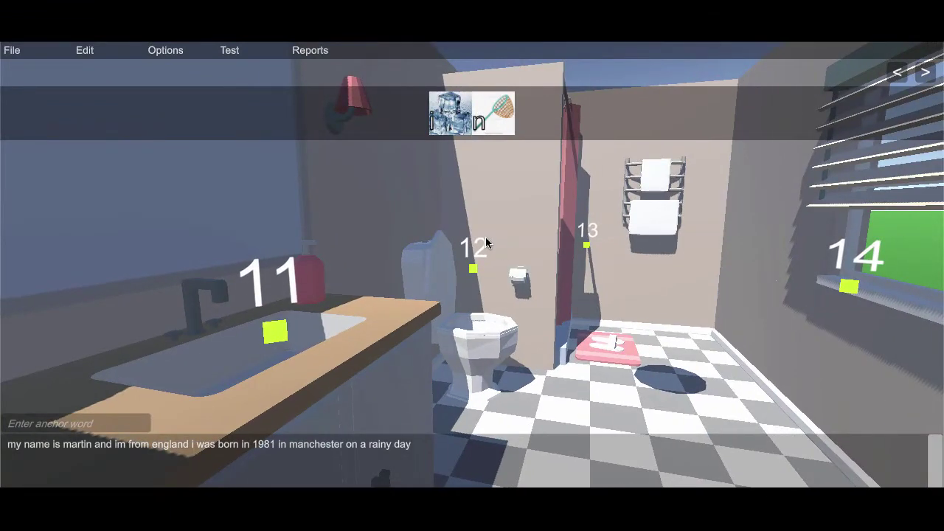
- Step back from location 12 through location 10 to location 8, showing the letter pictures for "was" and "england"
key(Left)
key(Left)
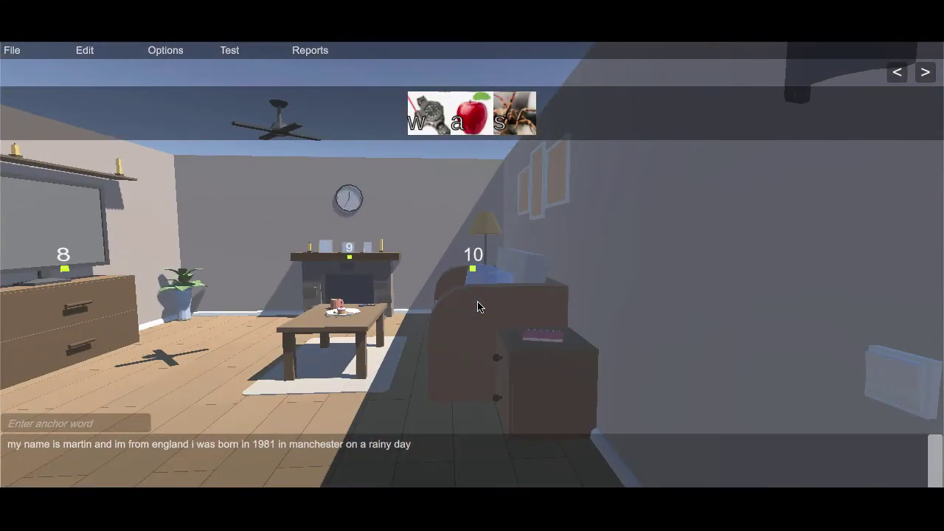
key(Left)
key(Left)
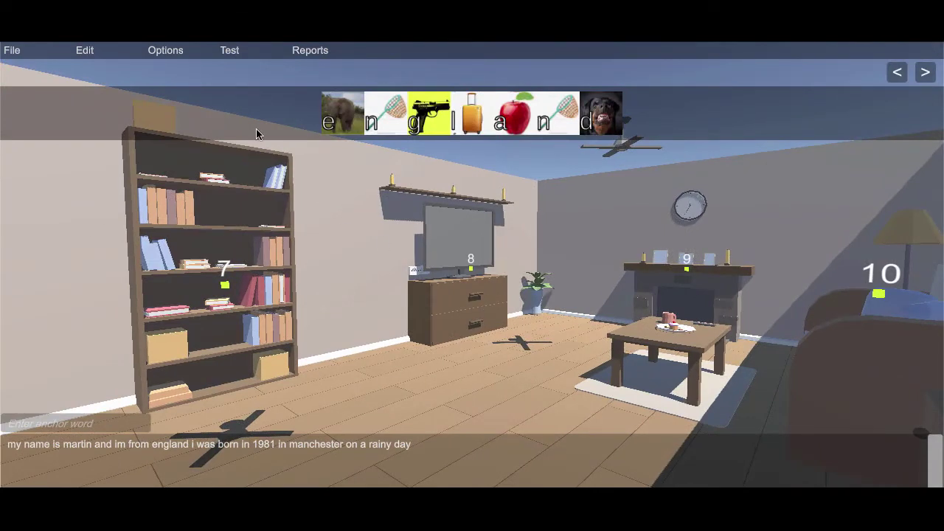
- View the test panel briefly, close it, and show the letter pictures for "from" and "england" at locations 7 and 8
click(236, 57)
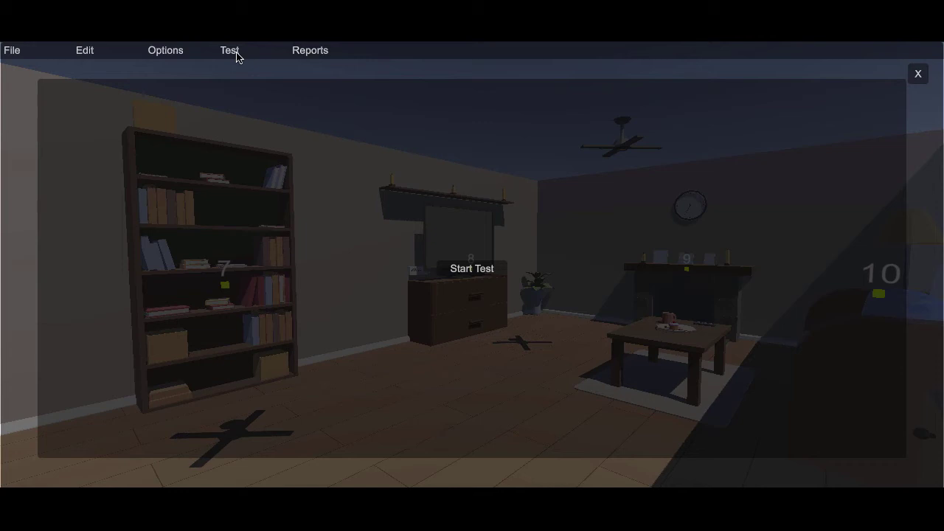
click(919, 74)
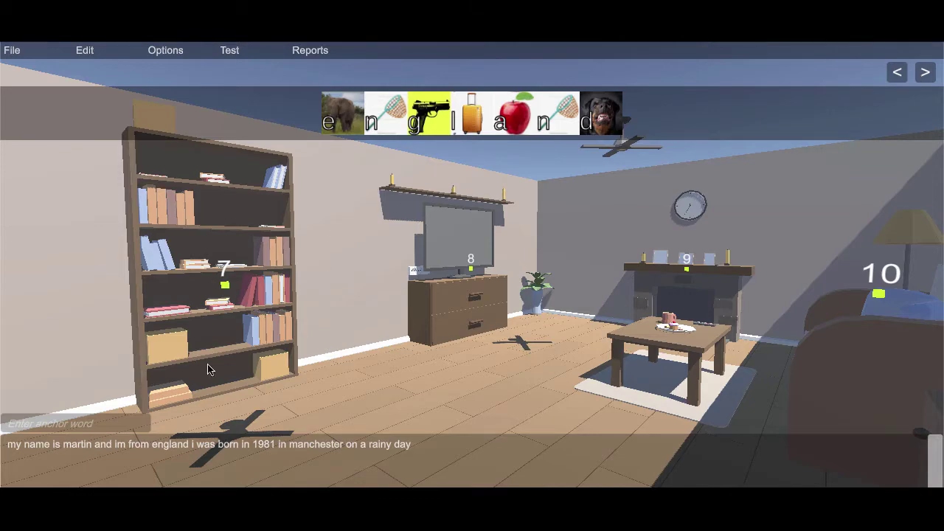
double_click(36, 448)
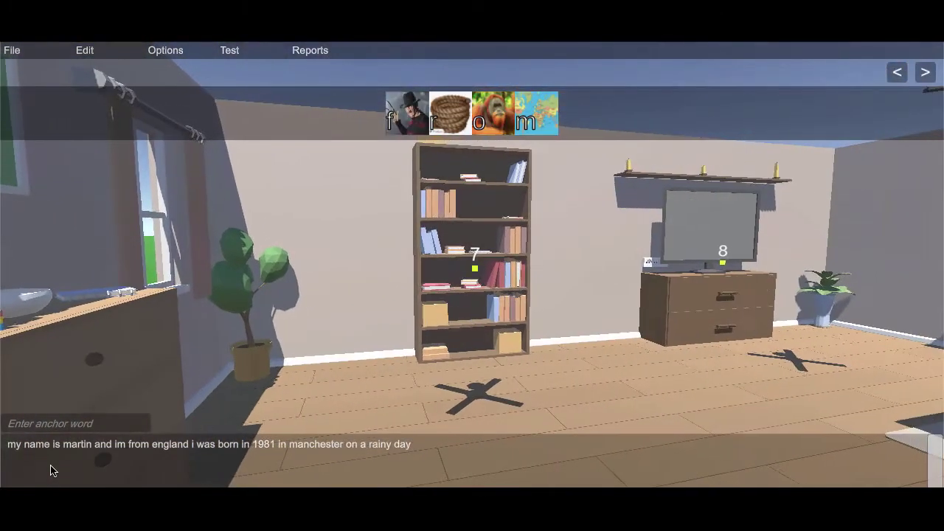
click(52, 446)
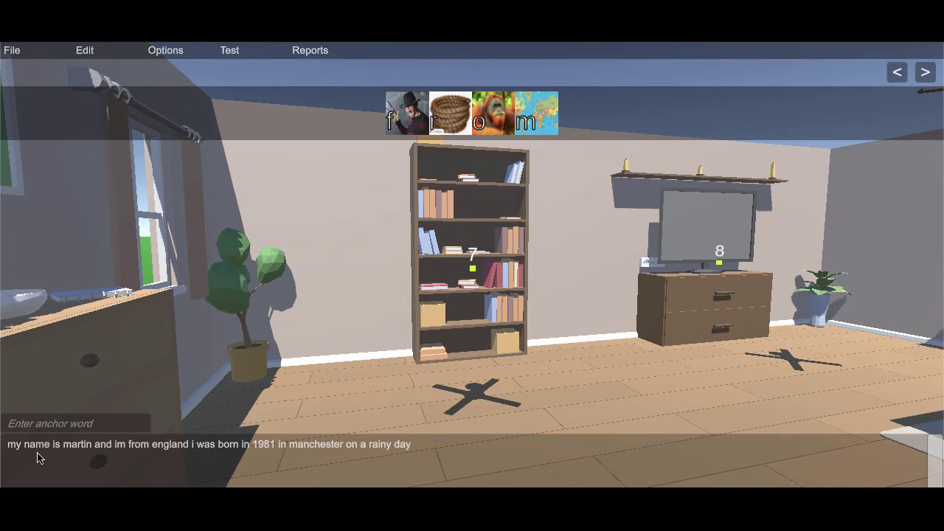
click(720, 264)
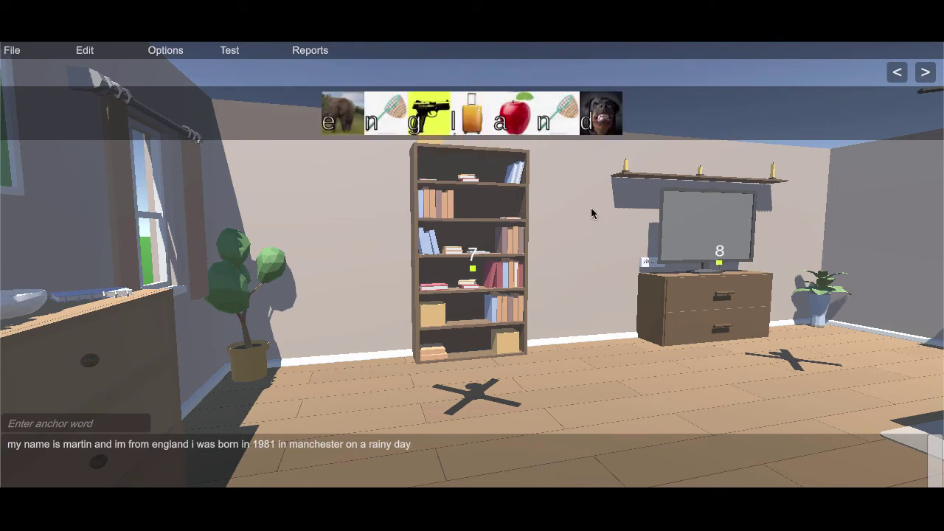
- Look through the list of saved palaces and start a recall test on the personal background palace
click(243, 57)
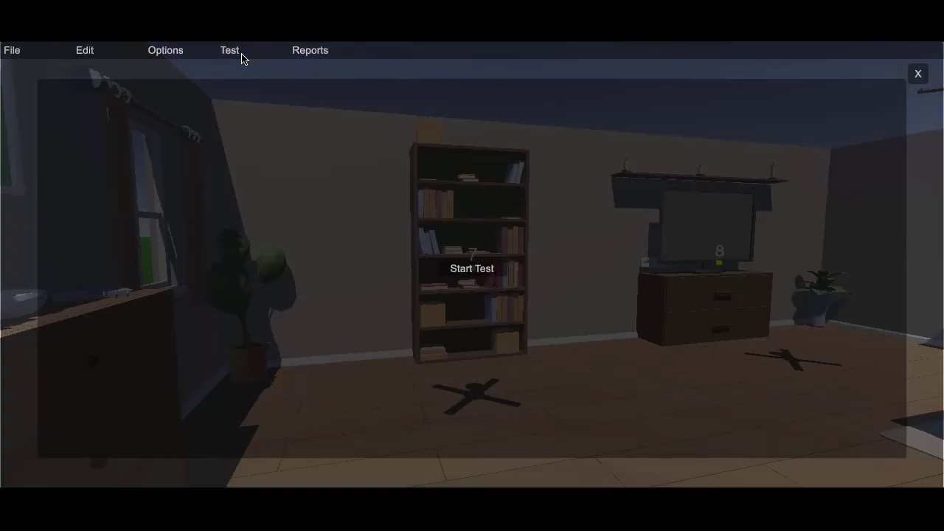
click(472, 270)
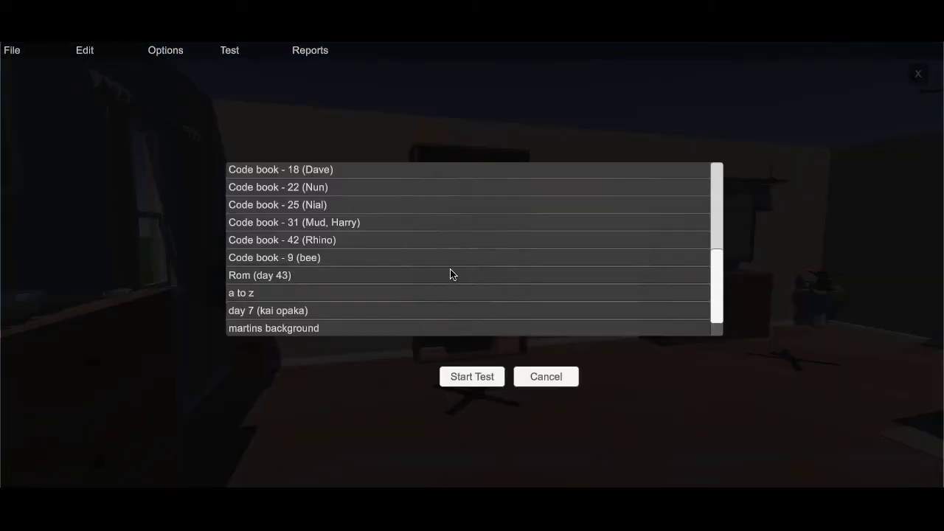
drag(409, 270, 408, 98)
drag(391, 218, 392, 344)
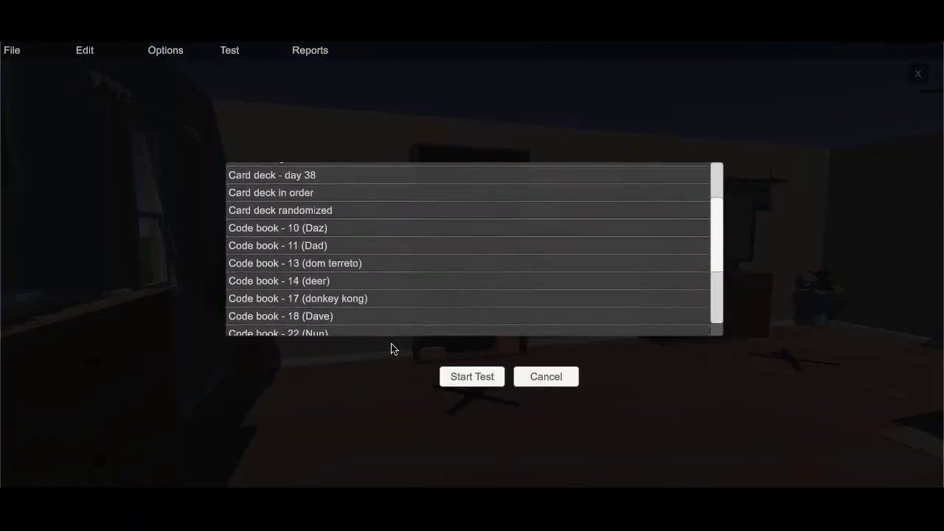
drag(358, 273, 358, 131)
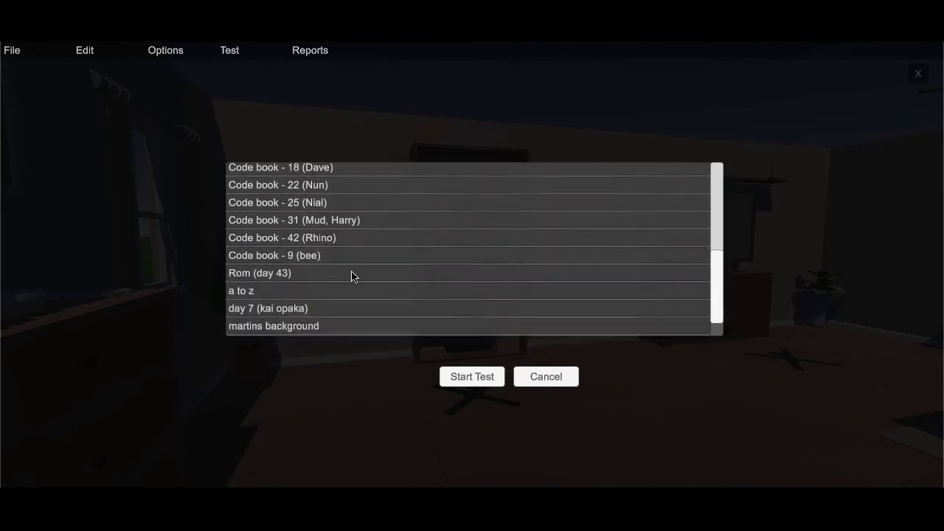
click(472, 377)
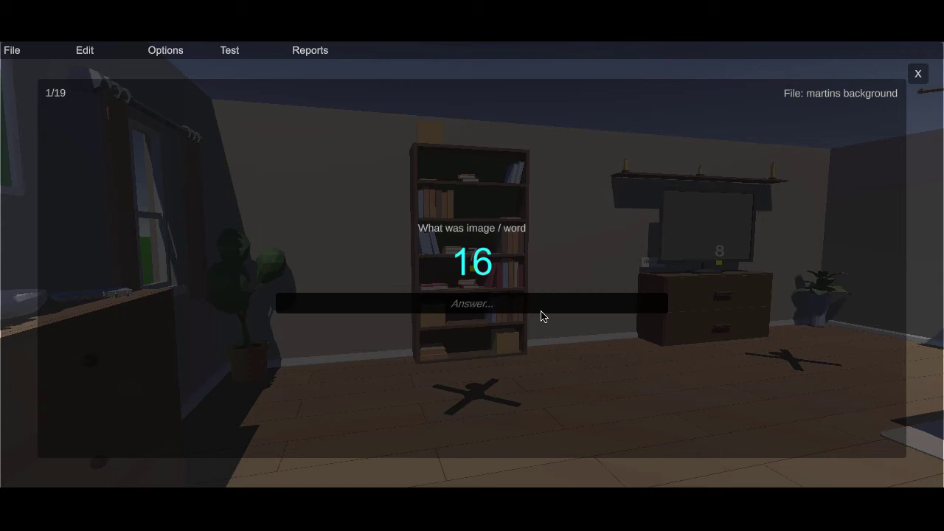
- Answer the recall test with "dont", "was", a first name and "sds" for the remaining questions, and close the test
text(dont)
key(Return)
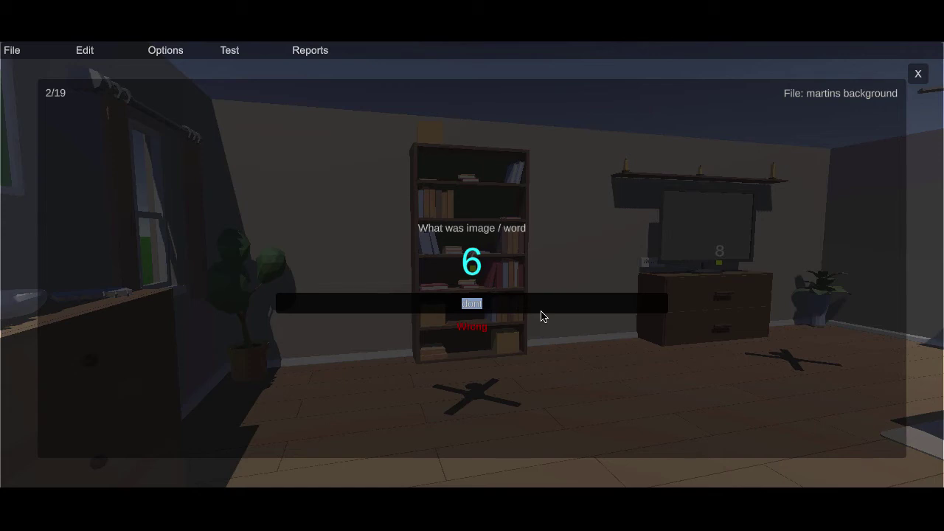
text(was)
text(martin)
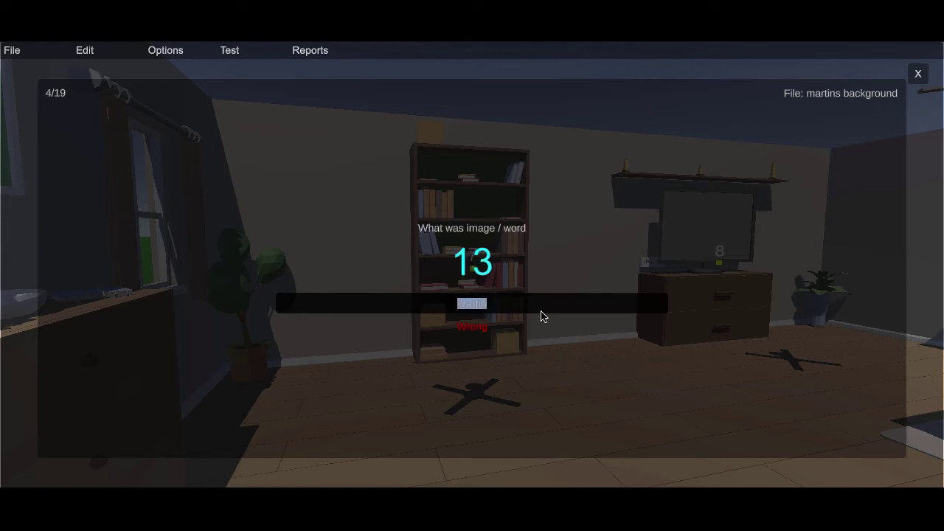
text(sds)
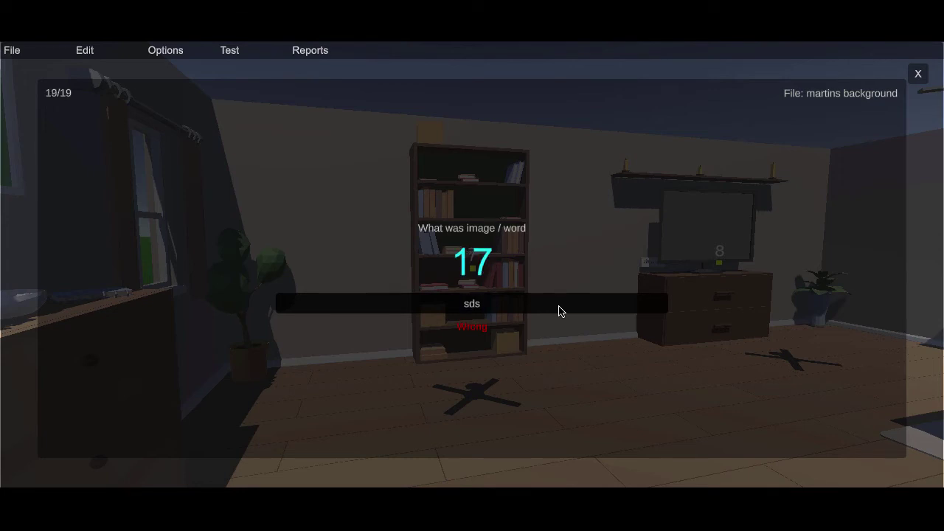
click(918, 73)
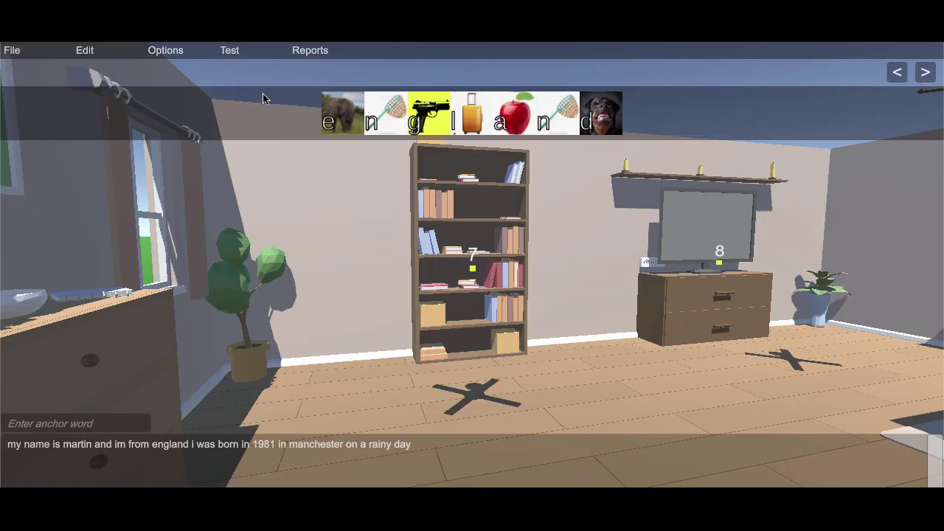
- Display the test report for the personal background palace and close it
click(313, 55)
click(799, 470)
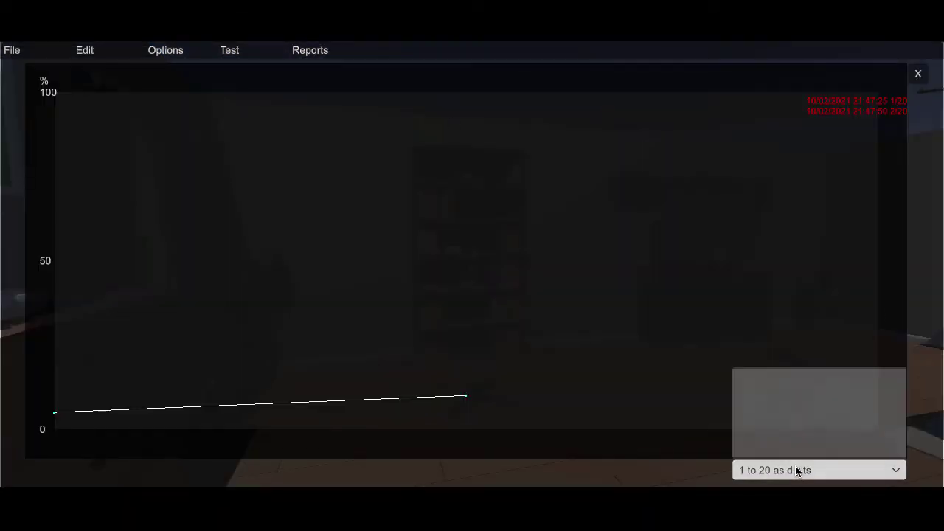
click(799, 451)
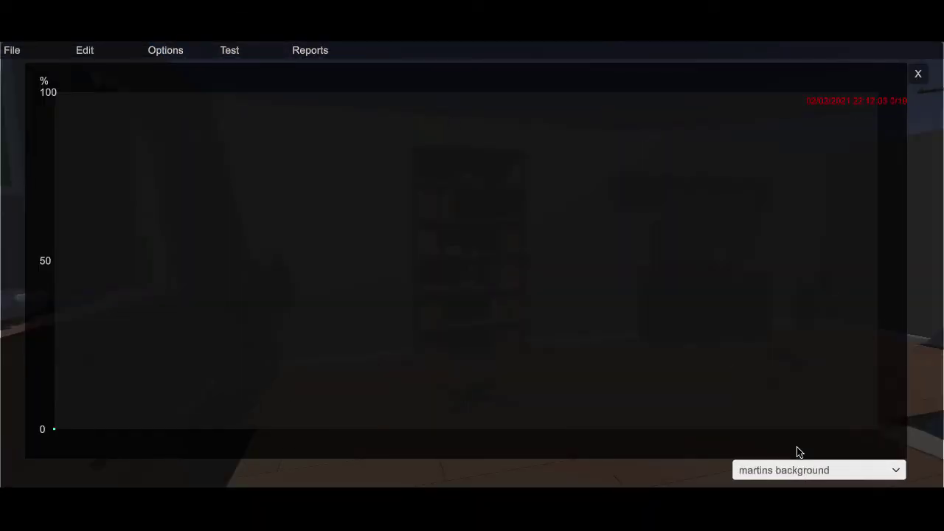
click(918, 77)
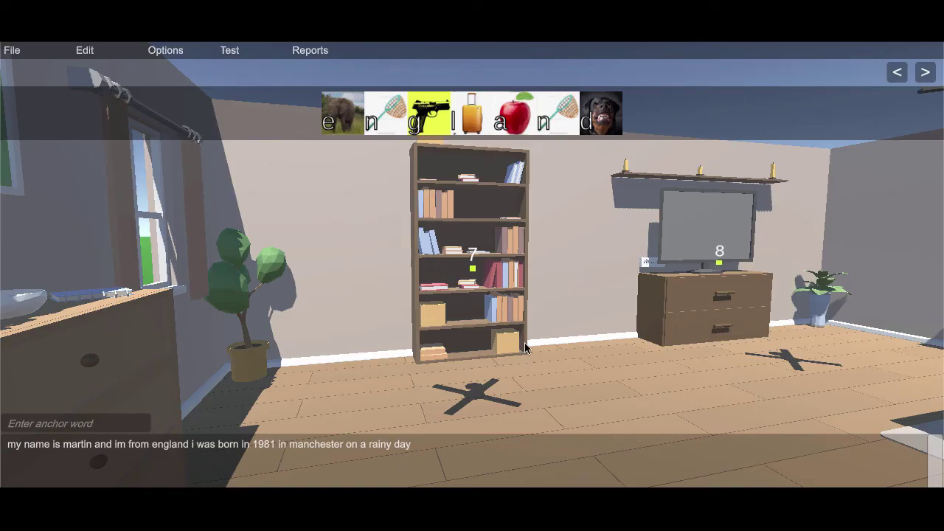
- Return to location 1 and start another recall test on the personal background palace
scroll(525, 348, up, 4)
scroll(527, 347, up, 3)
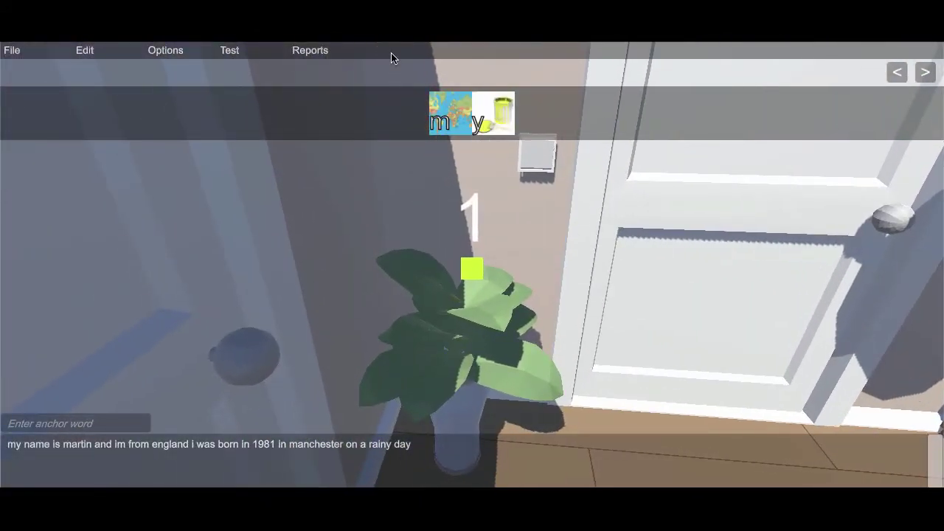
click(246, 58)
click(459, 268)
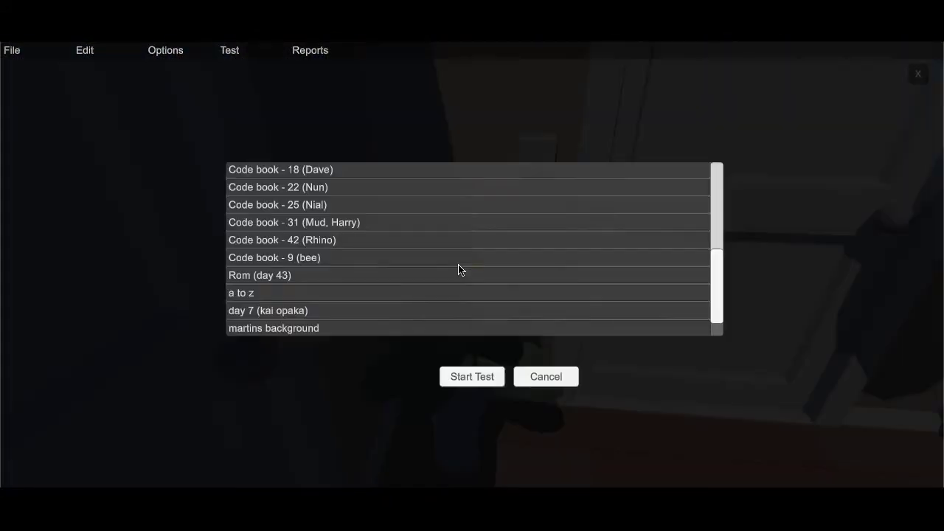
click(356, 242)
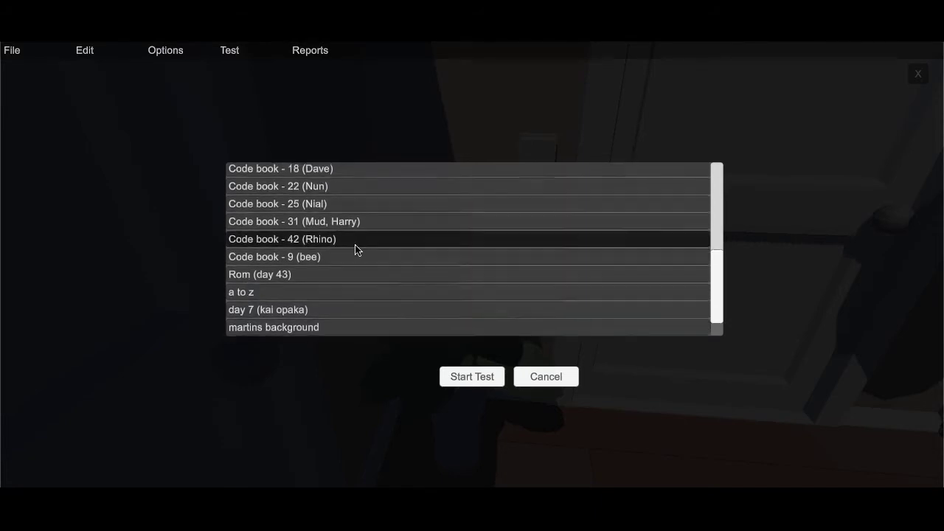
click(277, 330)
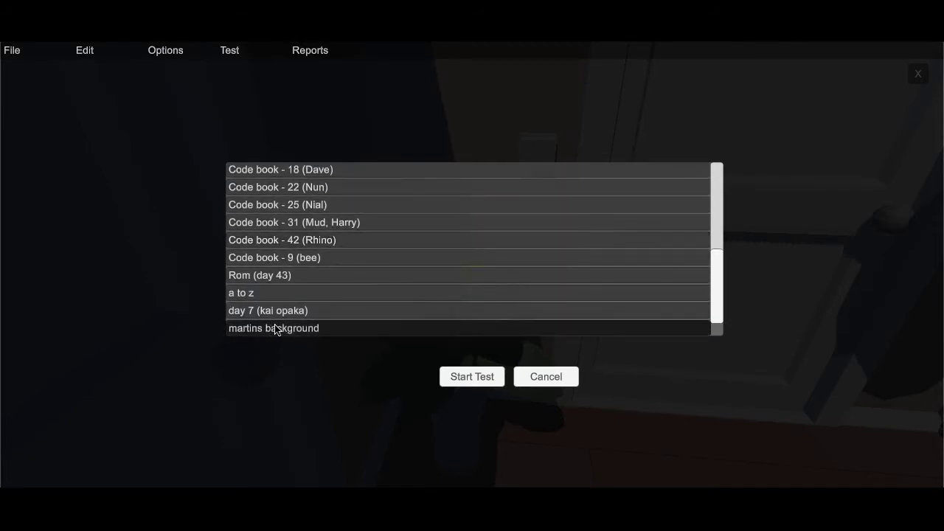
click(492, 378)
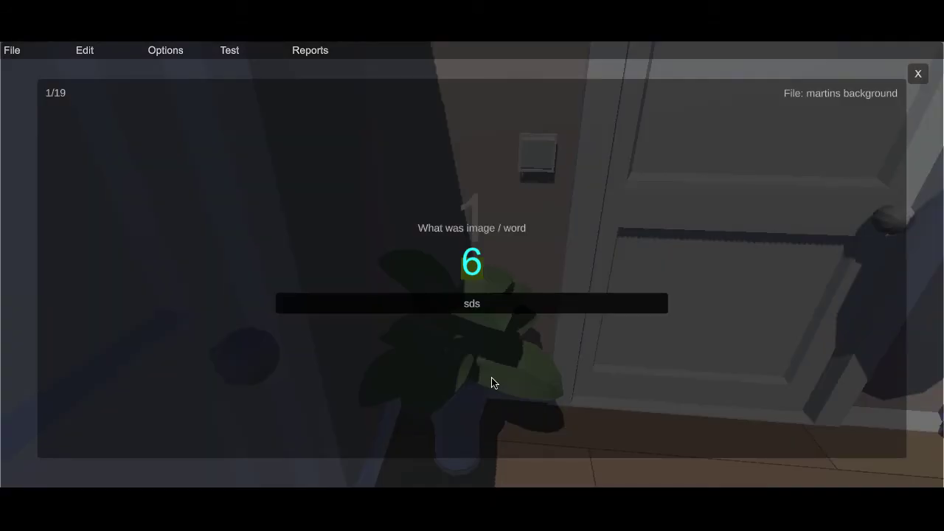
- Answer every question of the recall test with "my" and close the finished test
click(471, 309)
text(my)
key(Return)
key(Return)
key(Return)
key(Return)
key(Return)
key(Return)
key(Return)
key(Return)
key(Return)
key(Return)
key(Return)
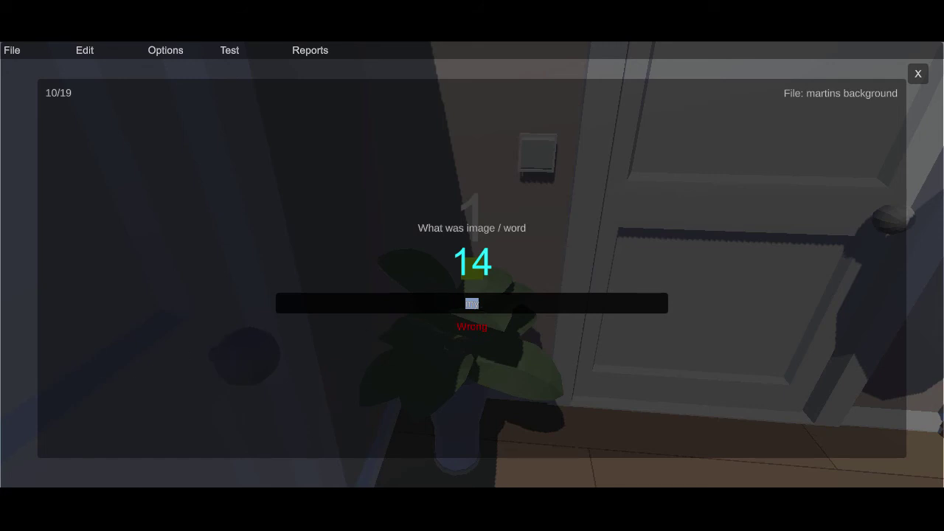
key(Return)
key(Return)
key(Return)
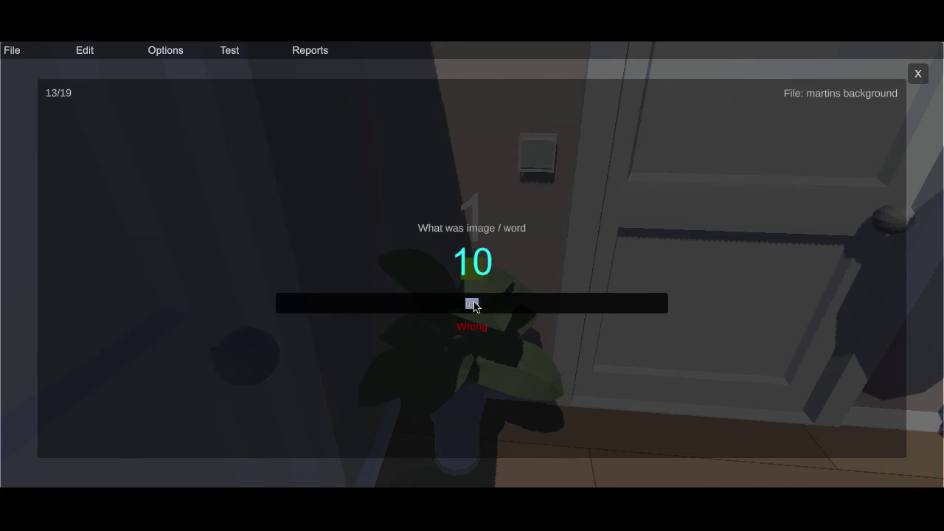
key(Return)
key(Return)
key(Return)
key(Return)
key(Return)
key(Return)
key(Return)
click(918, 76)
- Review the test reports for the personal background palace and for "Card deck - day 38", and close the reports
click(320, 50)
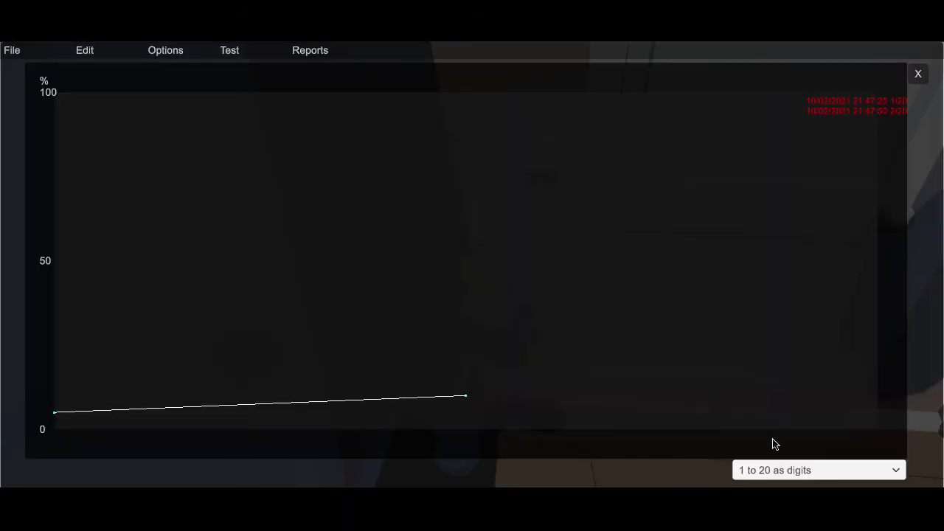
click(803, 472)
click(786, 449)
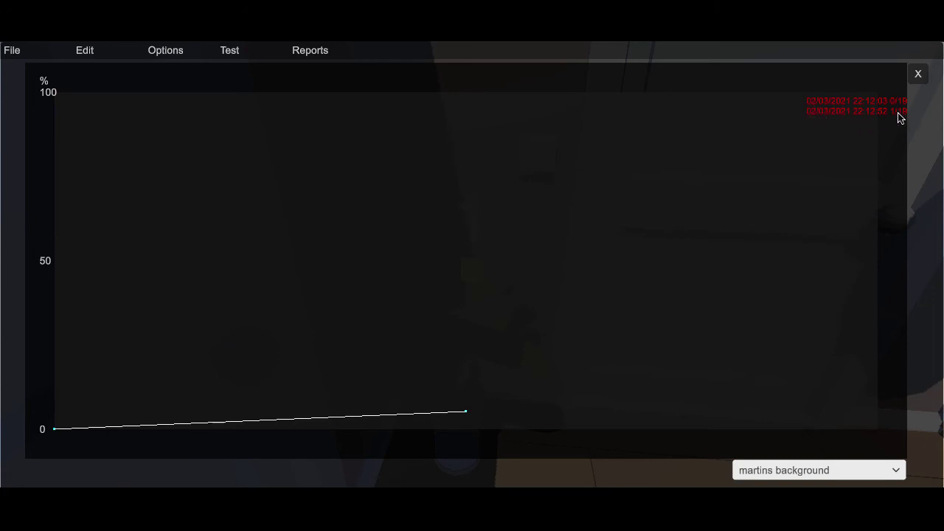
click(772, 464)
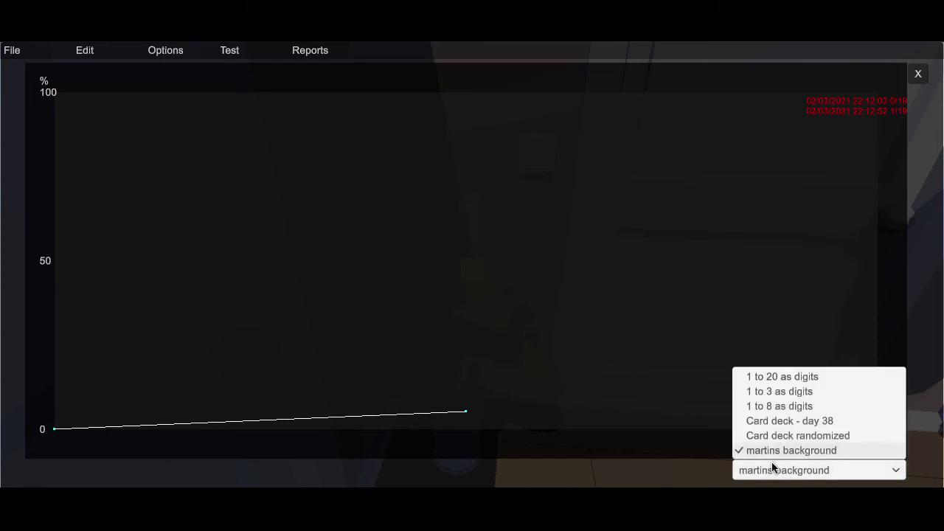
click(800, 421)
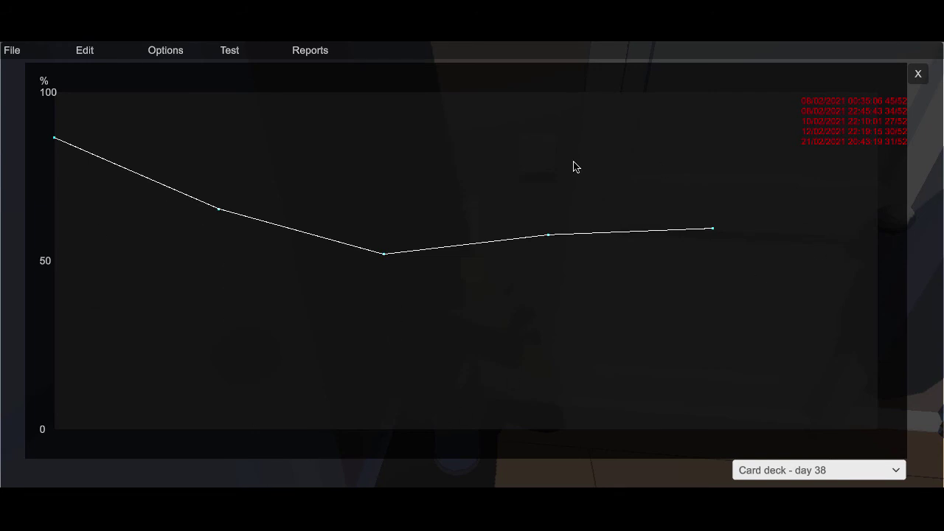
click(918, 75)
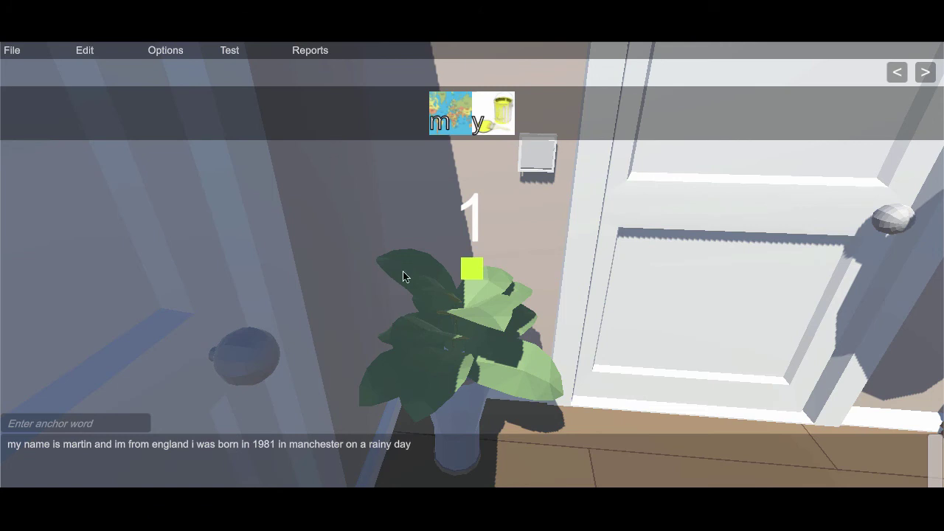
- Start a new, empty memory palace
click(11, 50)
click(20, 67)
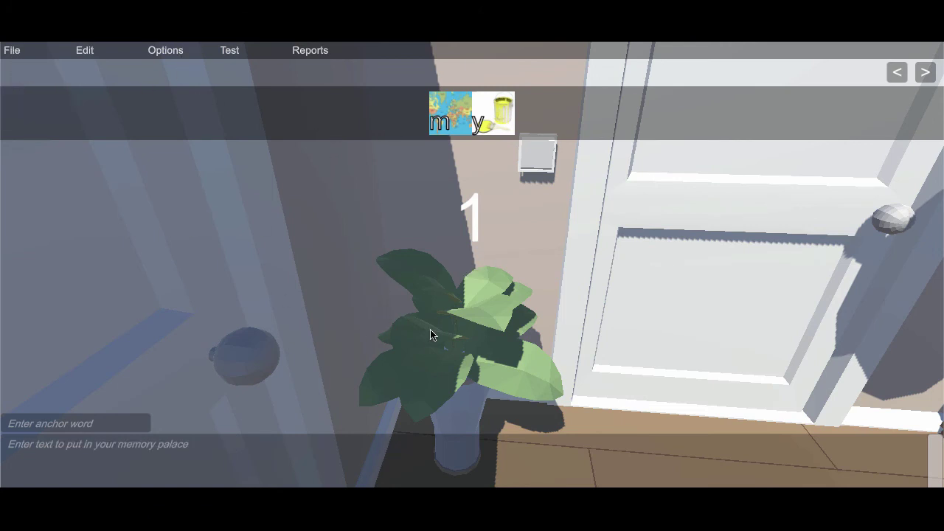